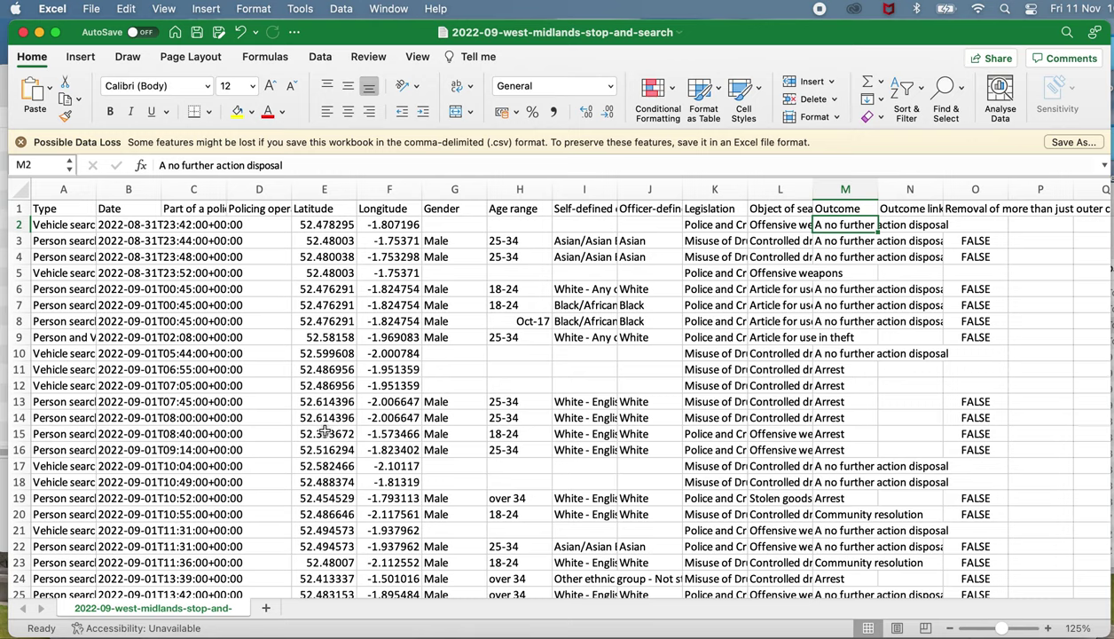
Switch from Excel to the data.police.uk Data downloads page in Firefox
key(super+Tab)
key(super+Tab)
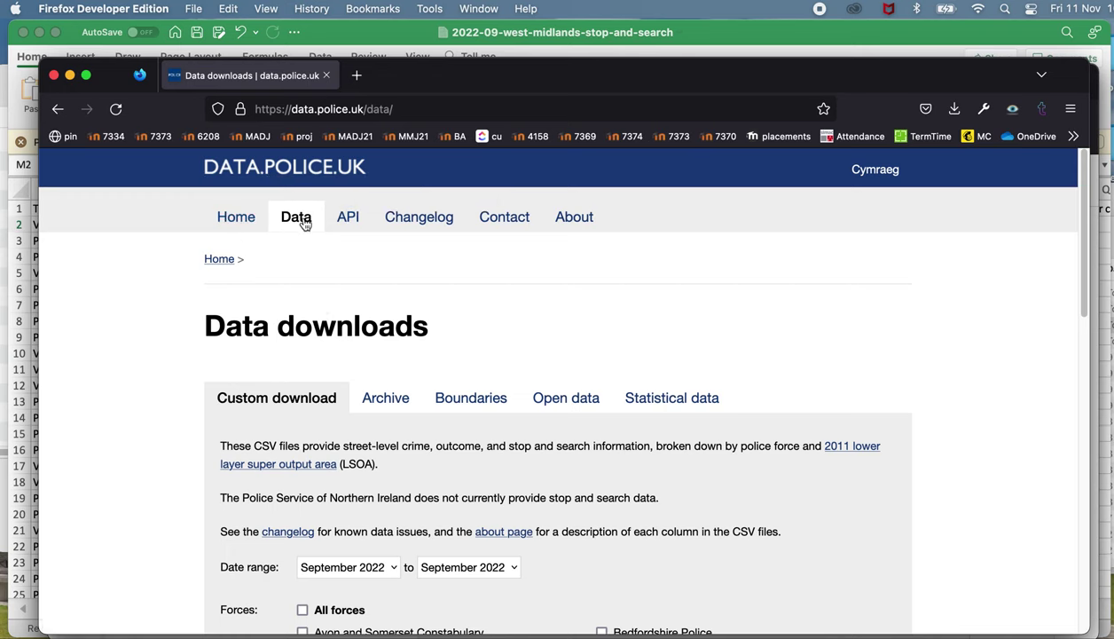
Tick Include stop and search data and untick Include crime data on the downloads page
scroll(354, 408, down, 2)
scroll(353, 408, down, 10)
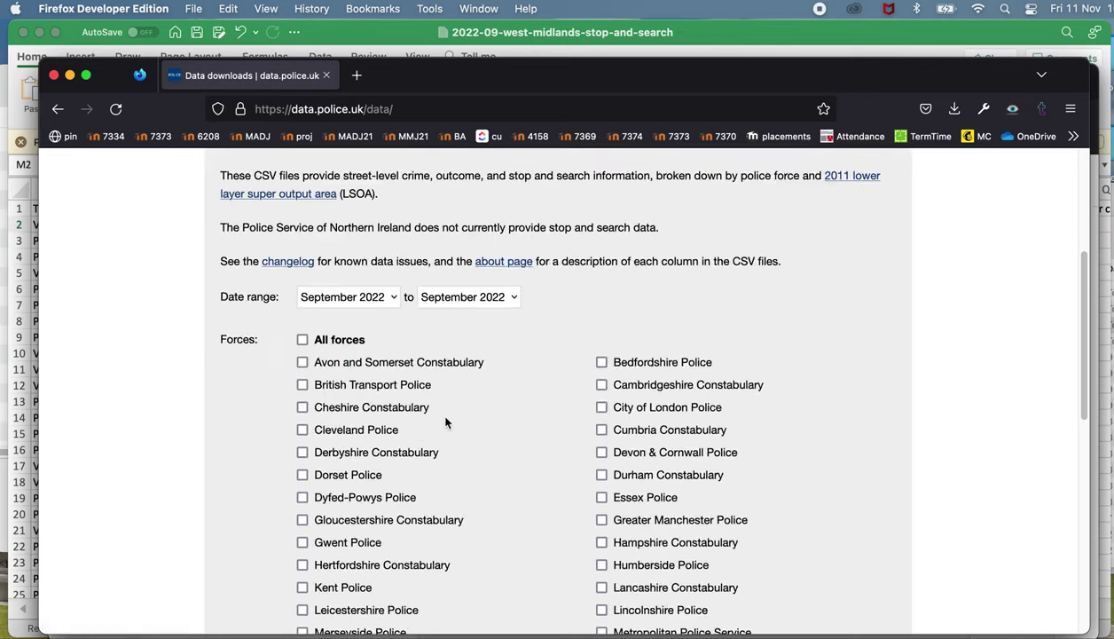
scroll(450, 432, down, 5)
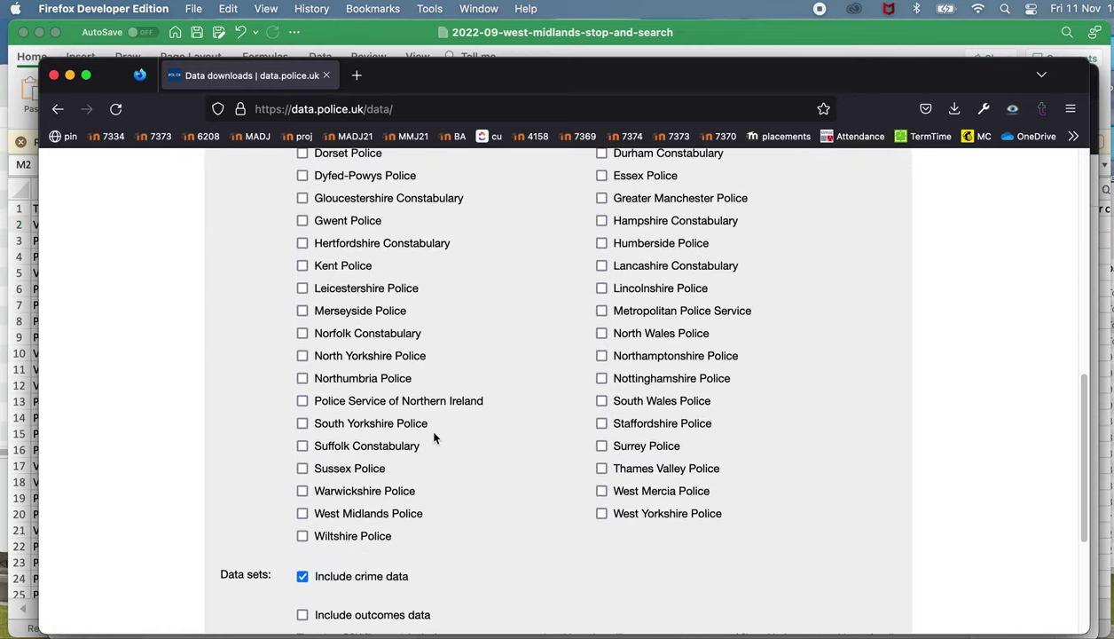
scroll(484, 486, down, 3)
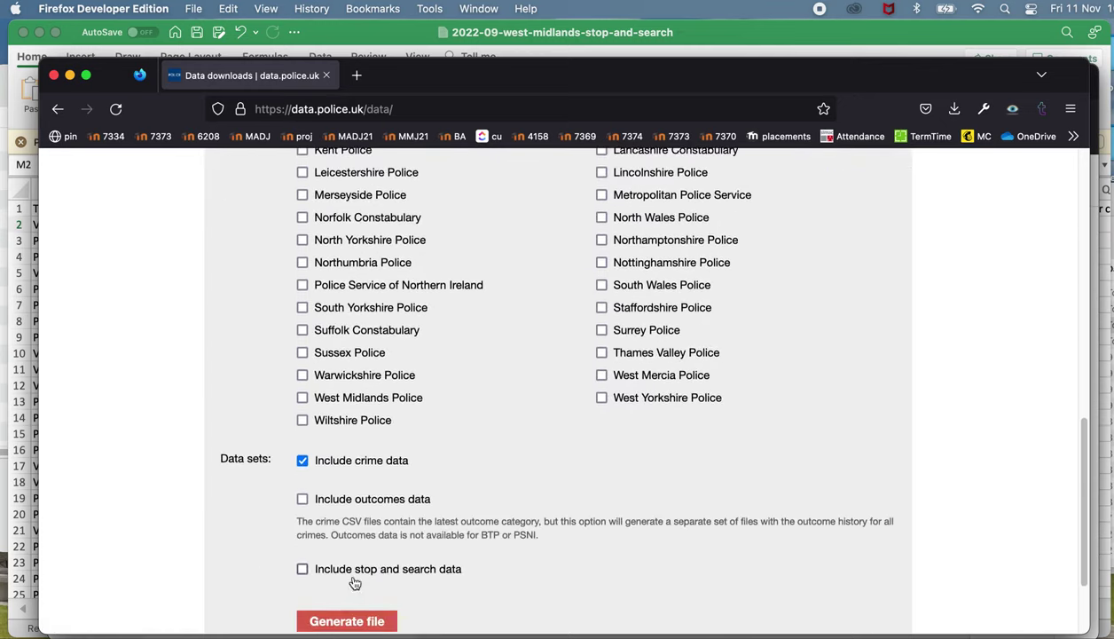
click(302, 570)
click(302, 460)
Save the sheet as an Excel Workbook (.xlsx) named WORKINGVERSION_2022-09-west-midlands-stop-and-search
key(super+Tab)
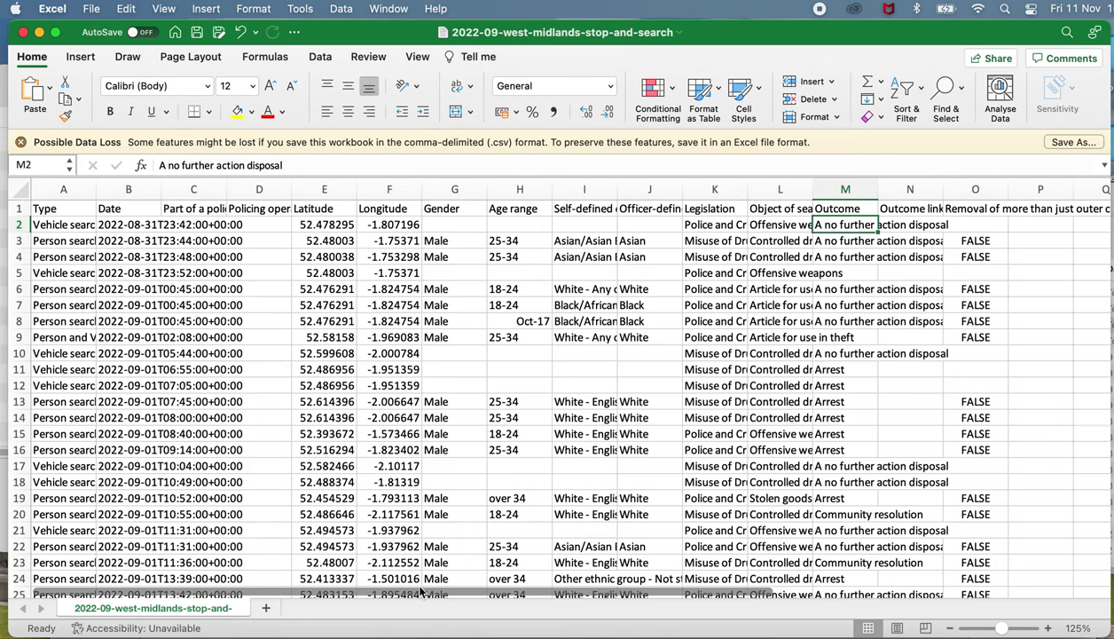
click(100, 9)
click(307, 148)
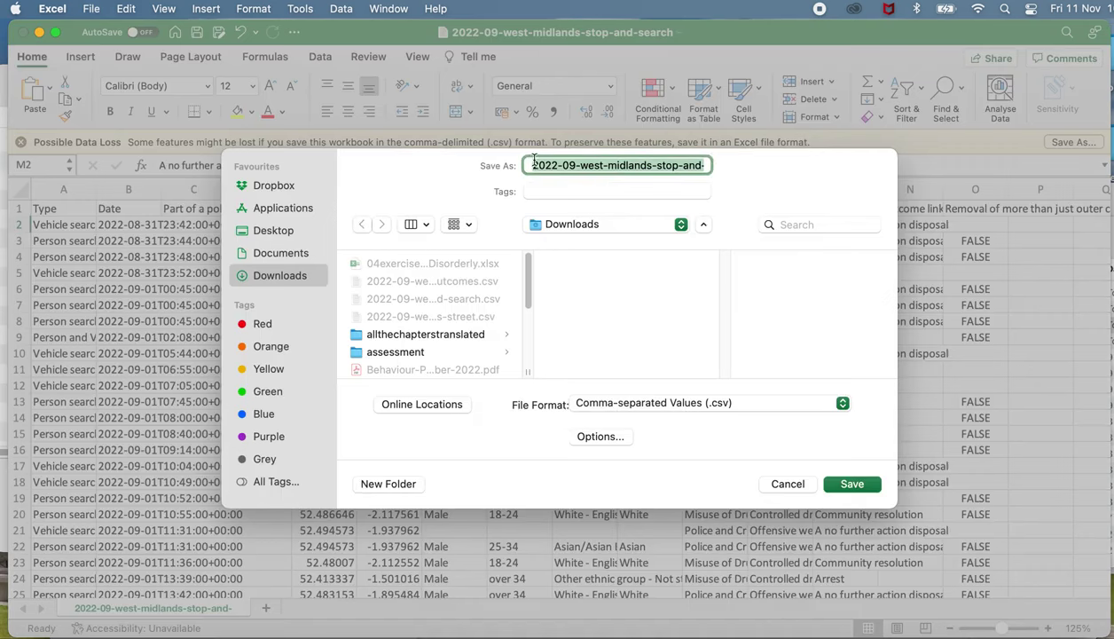
click(586, 165)
key(Up)
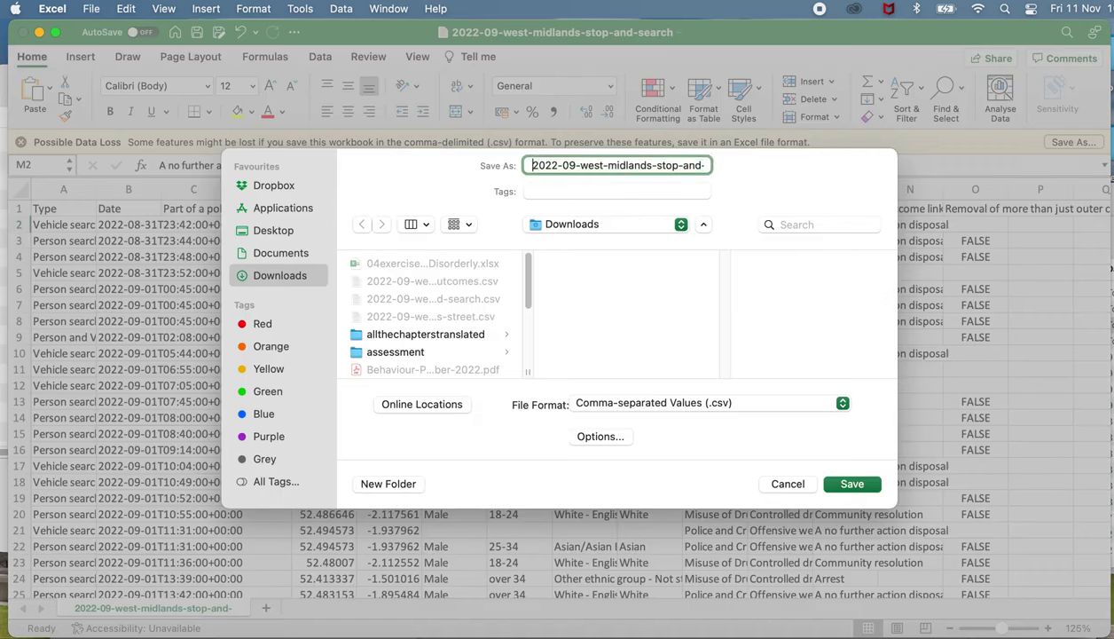
text(WORKING)
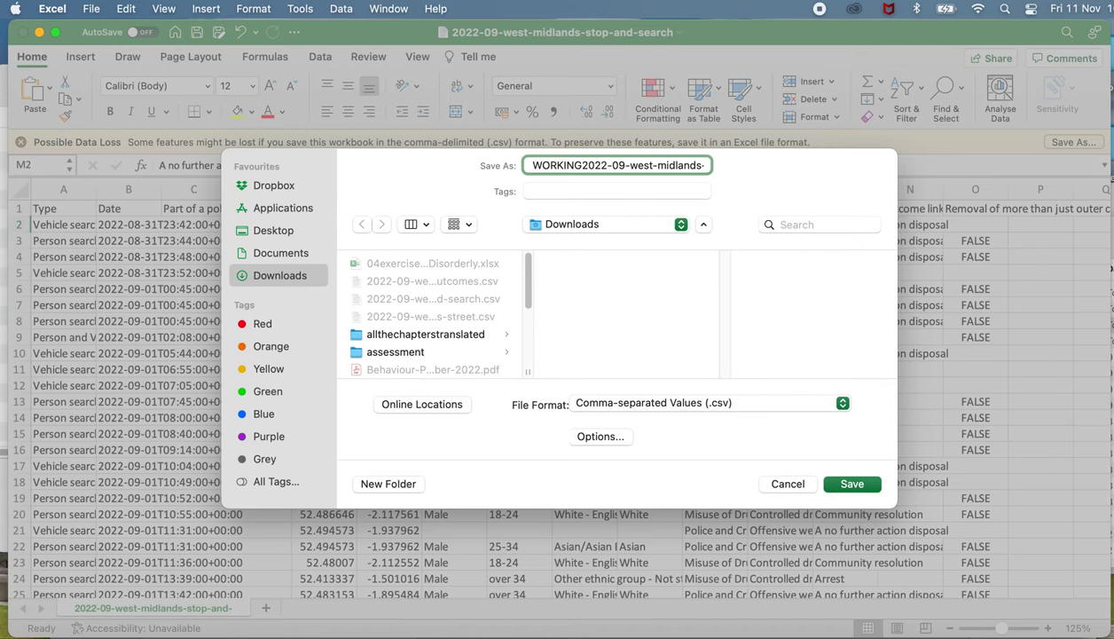
text(VERSION))
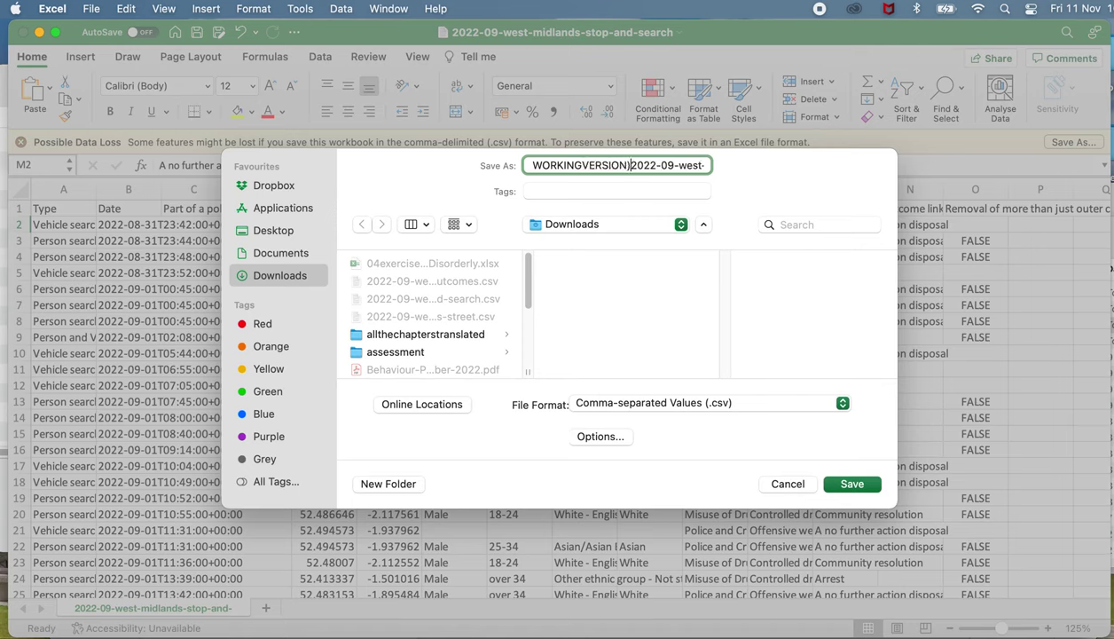
key(BackSpace)
text(_)
click(745, 401)
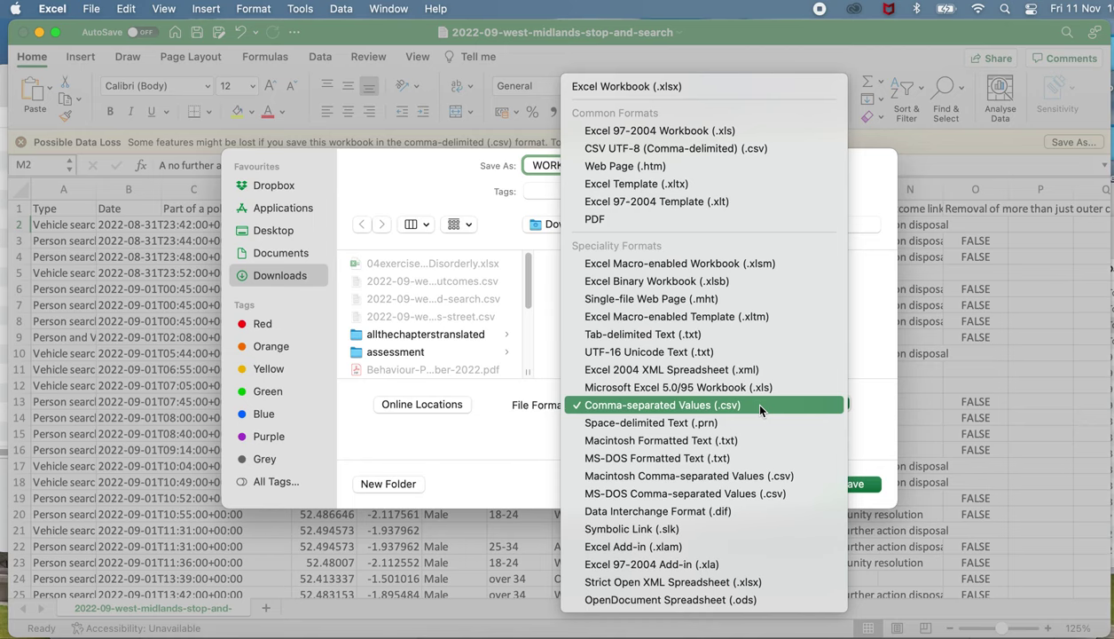
click(694, 87)
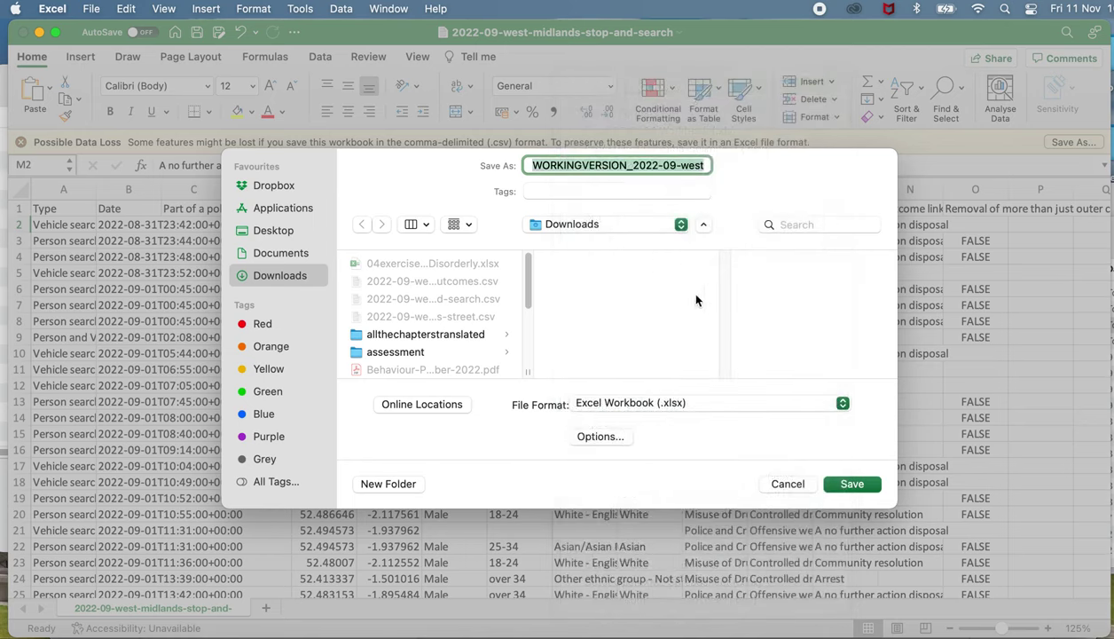
click(841, 487)
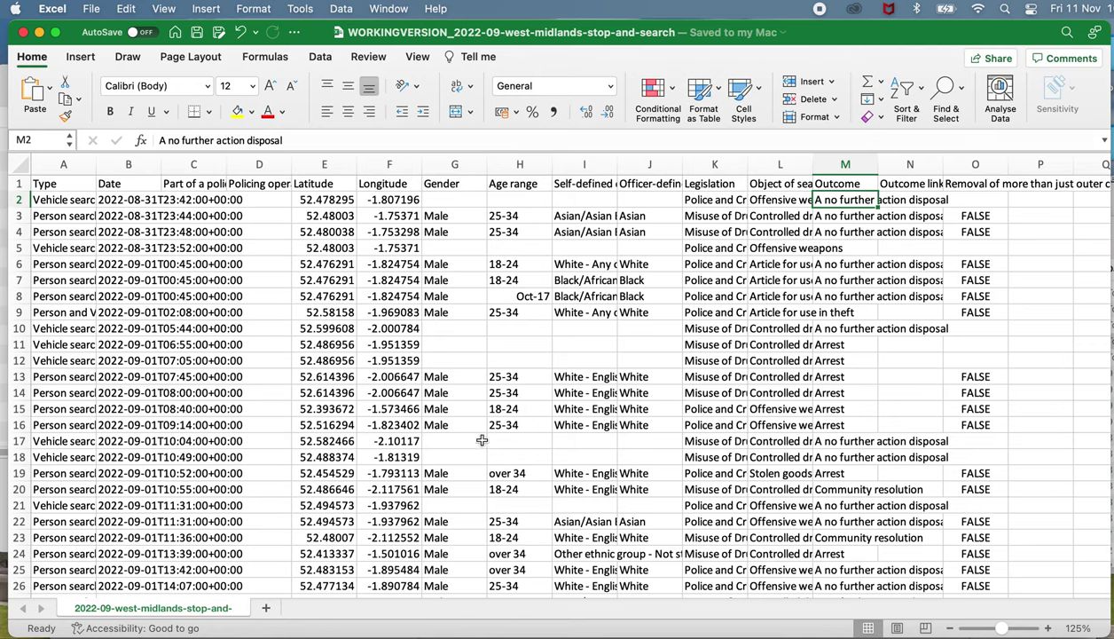
Widen the Outcome column and delete columns B to F
click(825, 181)
mouse_move(881, 165)
mouse_down()
mouse_move(927, 165)
mouse_move(872, 165)
mouse_up()
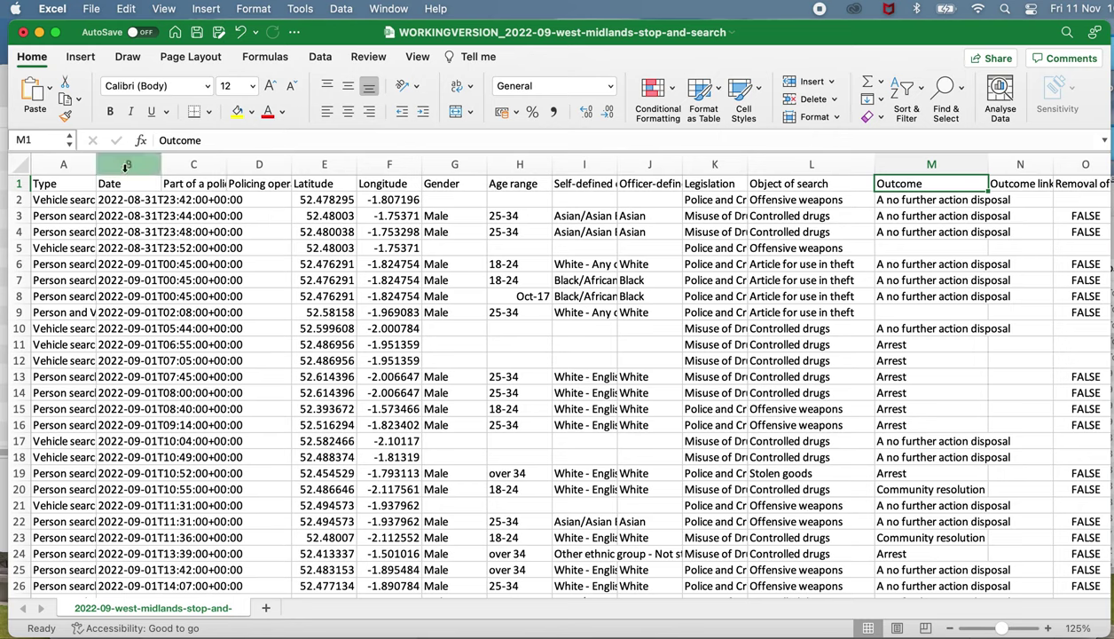
drag(127, 164, 385, 157)
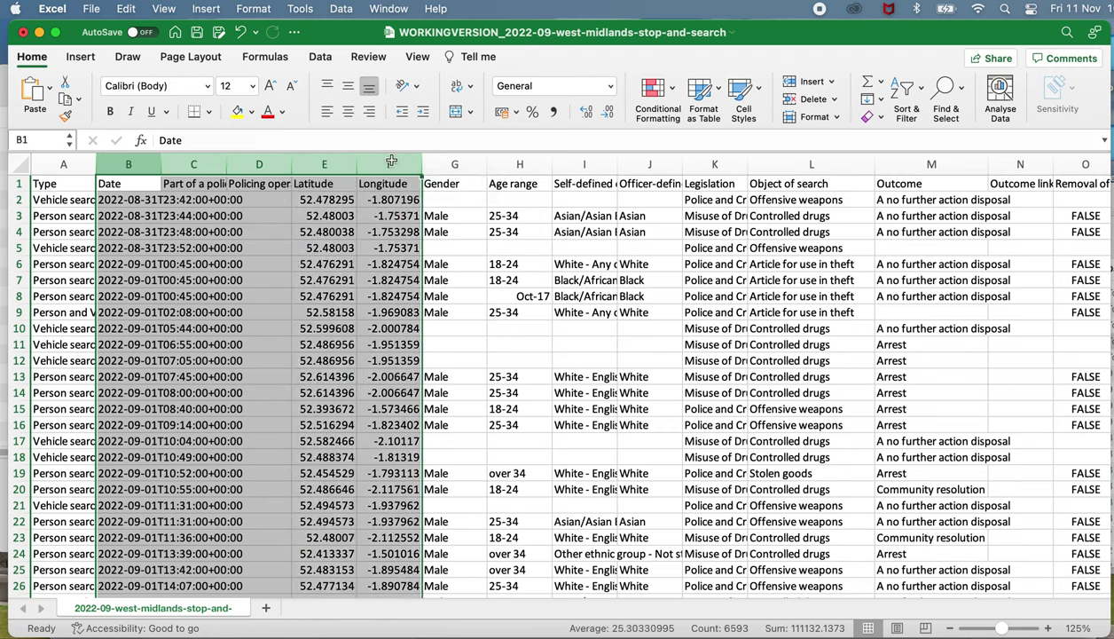
right_click(385, 157)
click(394, 263)
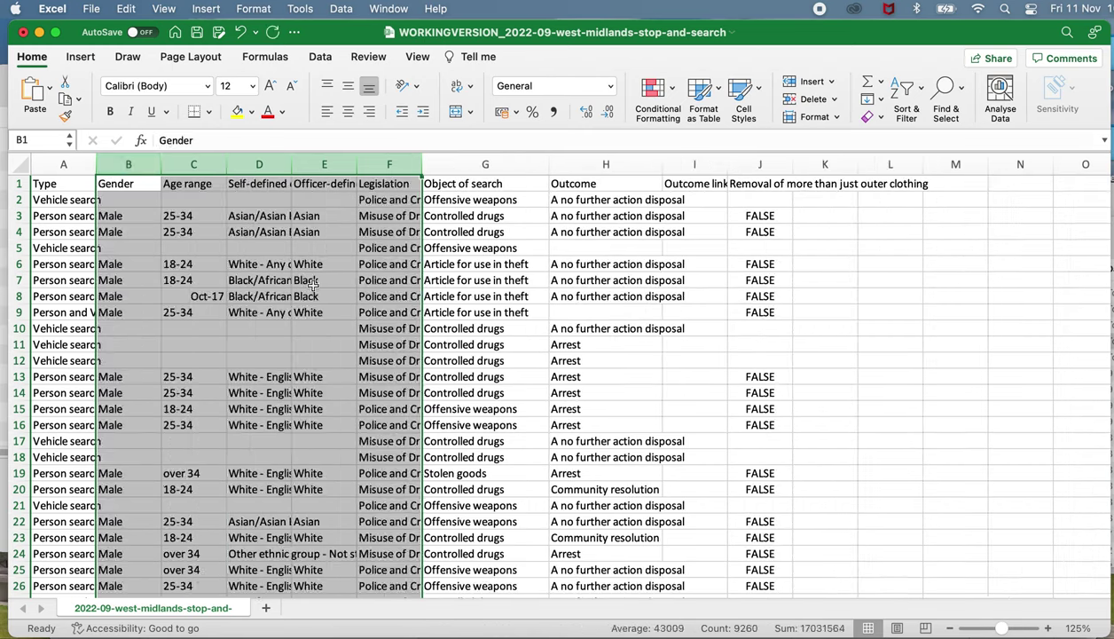
click(259, 328)
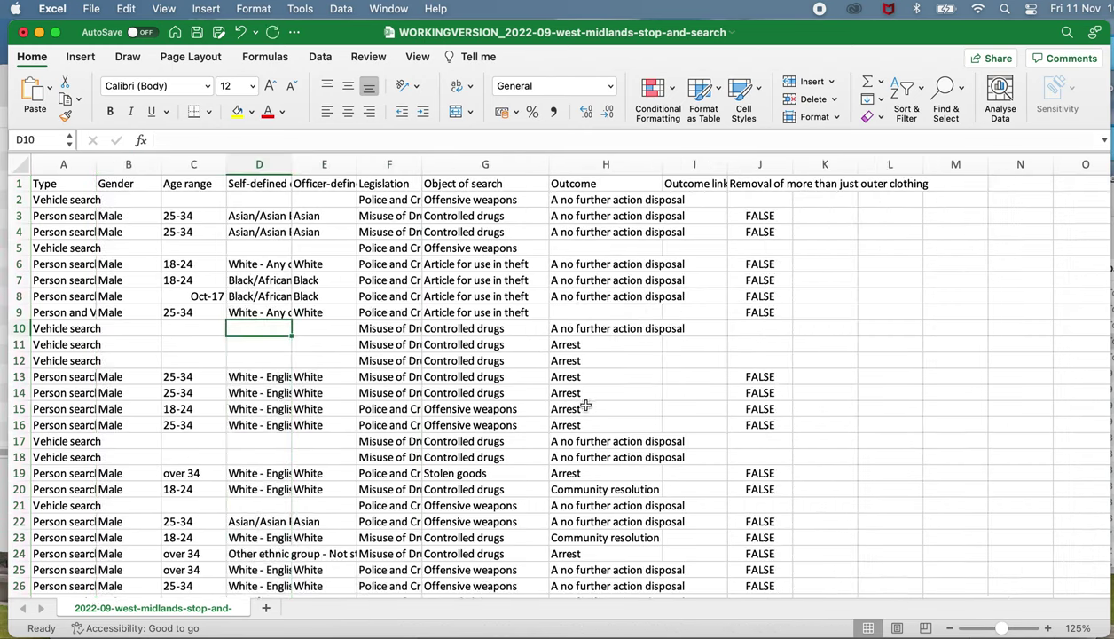
Review the outcome entries, then delete the Officer-defined ethnicity column
click(700, 182)
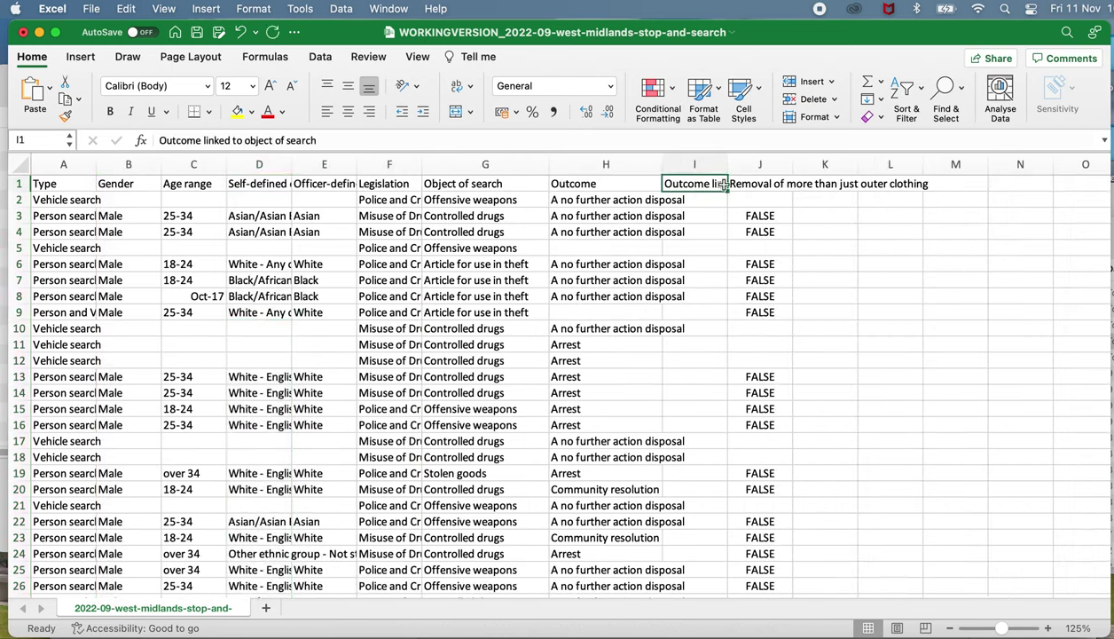
key(super+Down)
key(Down)
key(Up)
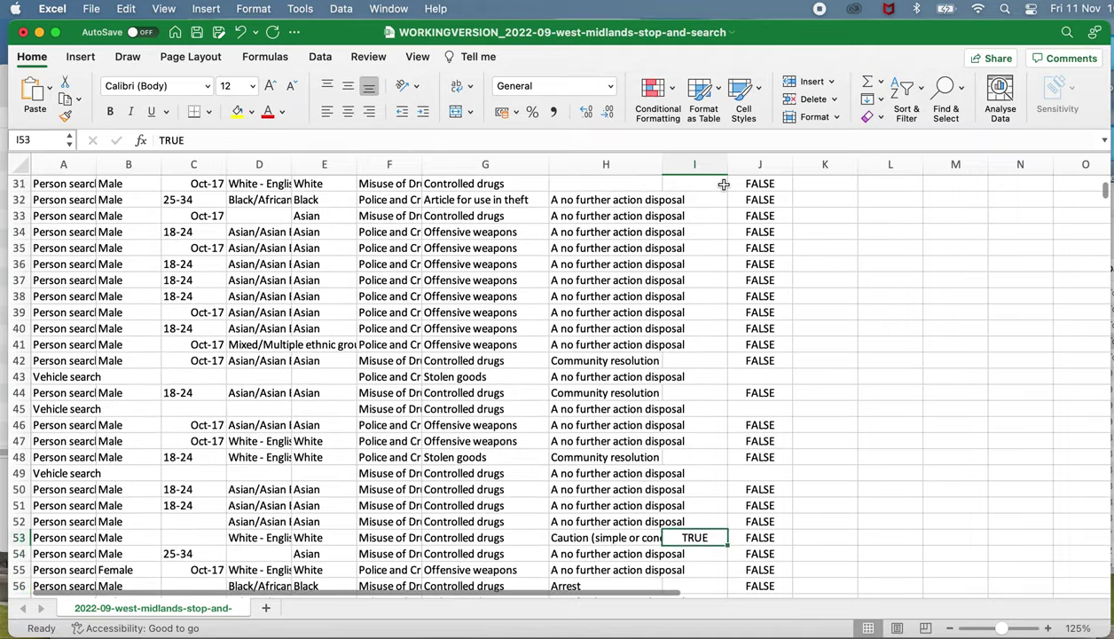
key(Left)
key(super+Up)
key(Left)
key(super+Up)
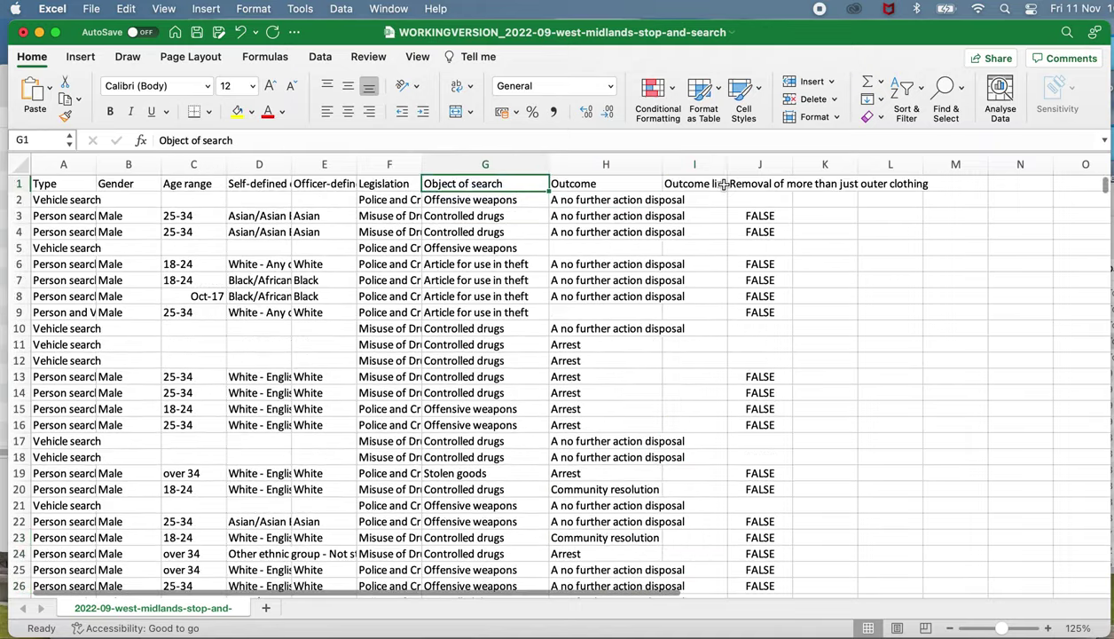
key(Down)
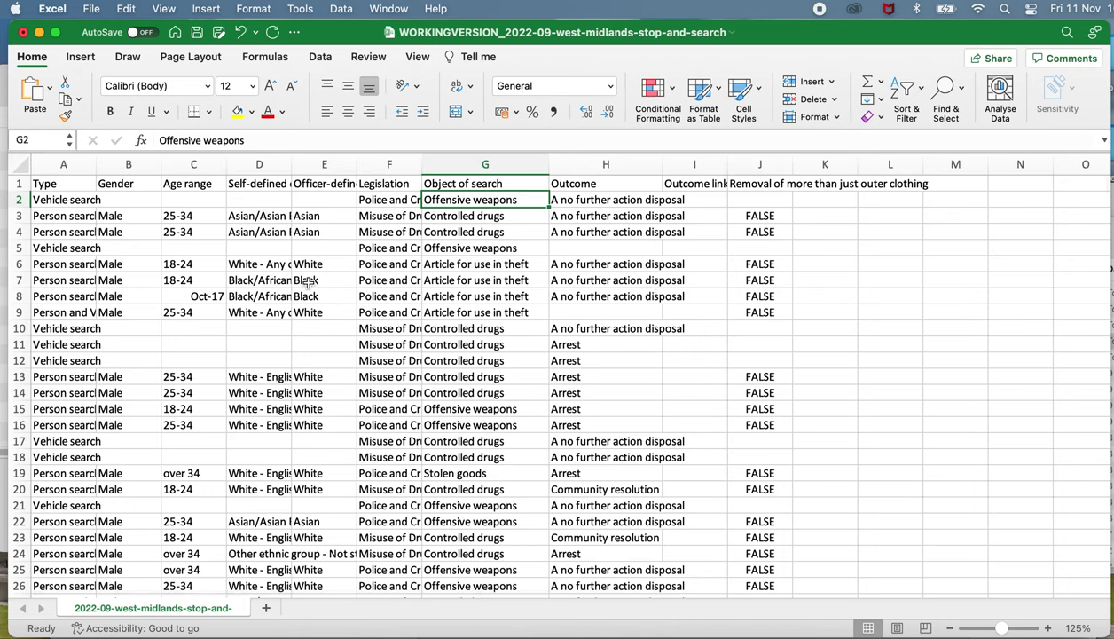
click(311, 187)
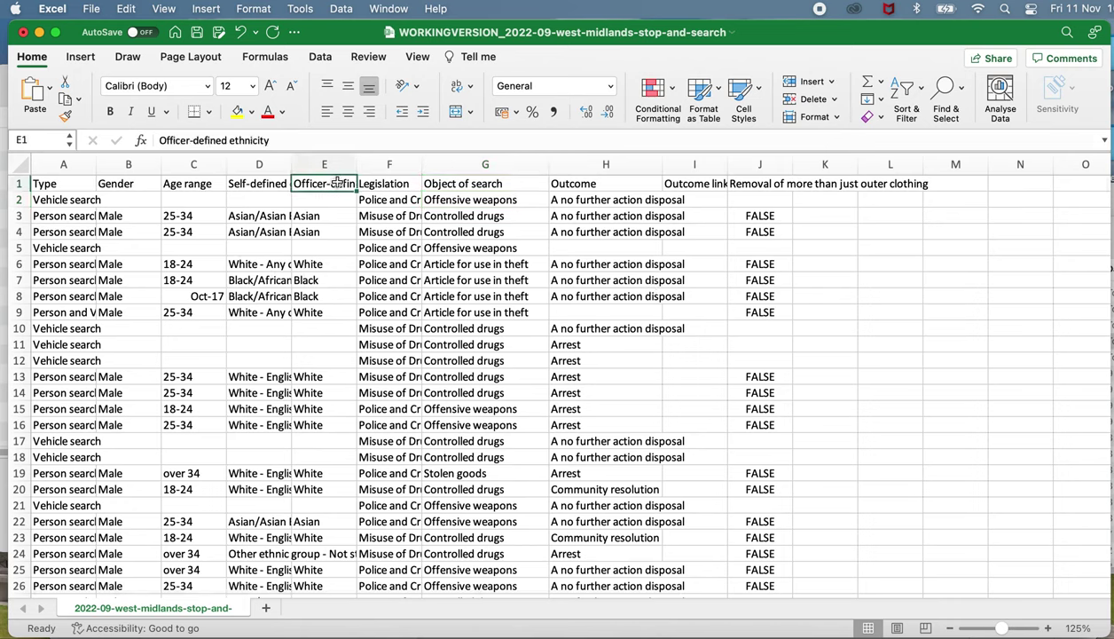
right_click(335, 164)
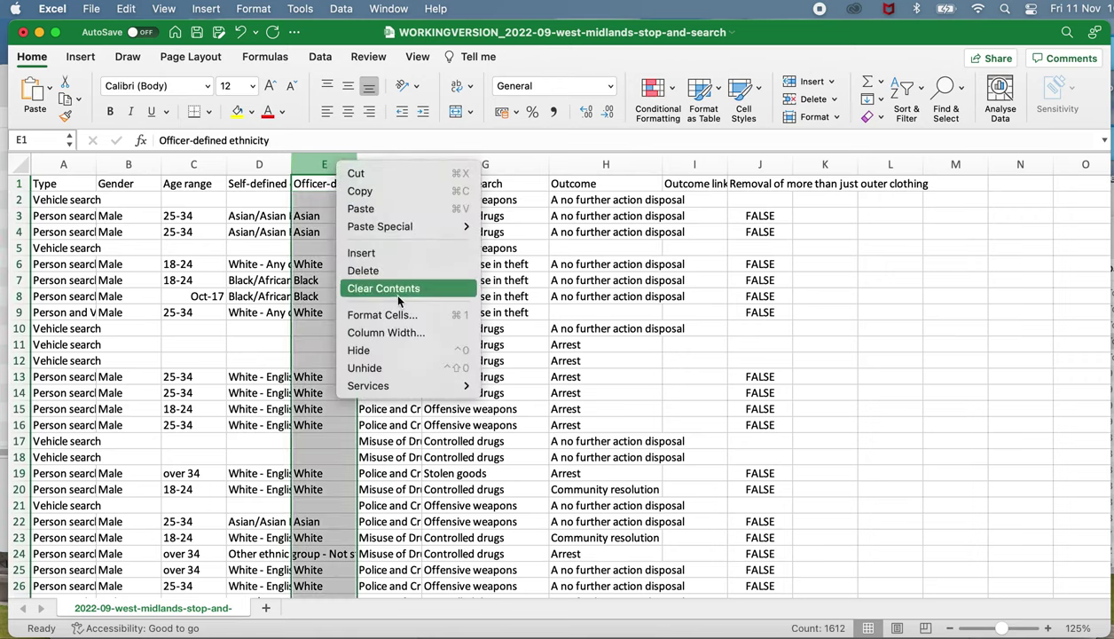
click(378, 267)
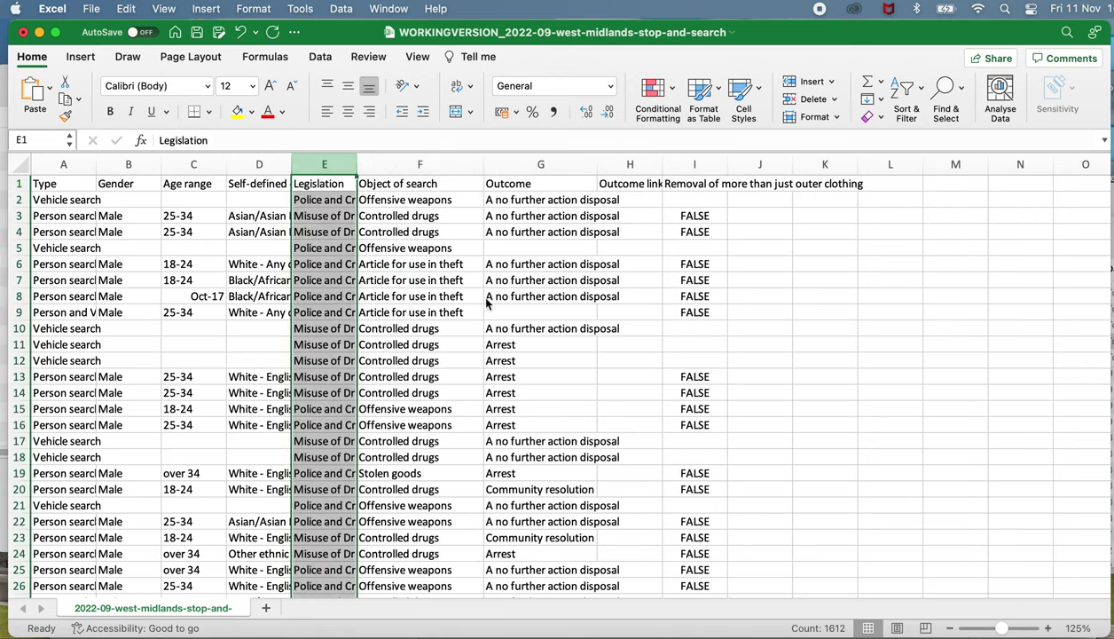
click(254, 311)
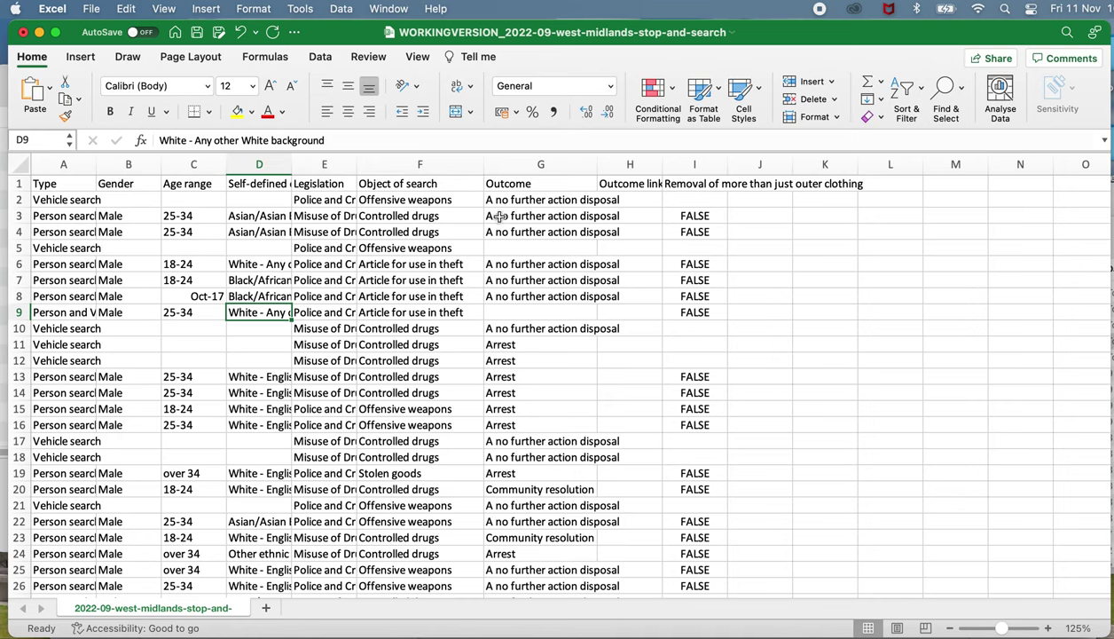
Widen the Outcome column to show entries fully and confirm the records end at row 2197
drag(597, 164, 646, 164)
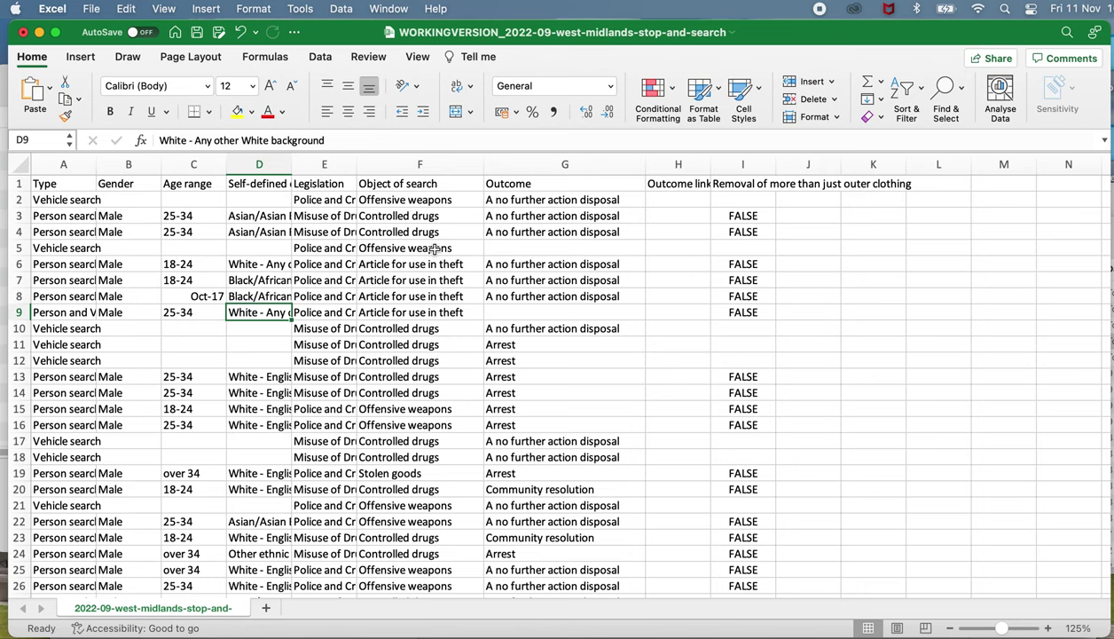
click(505, 346)
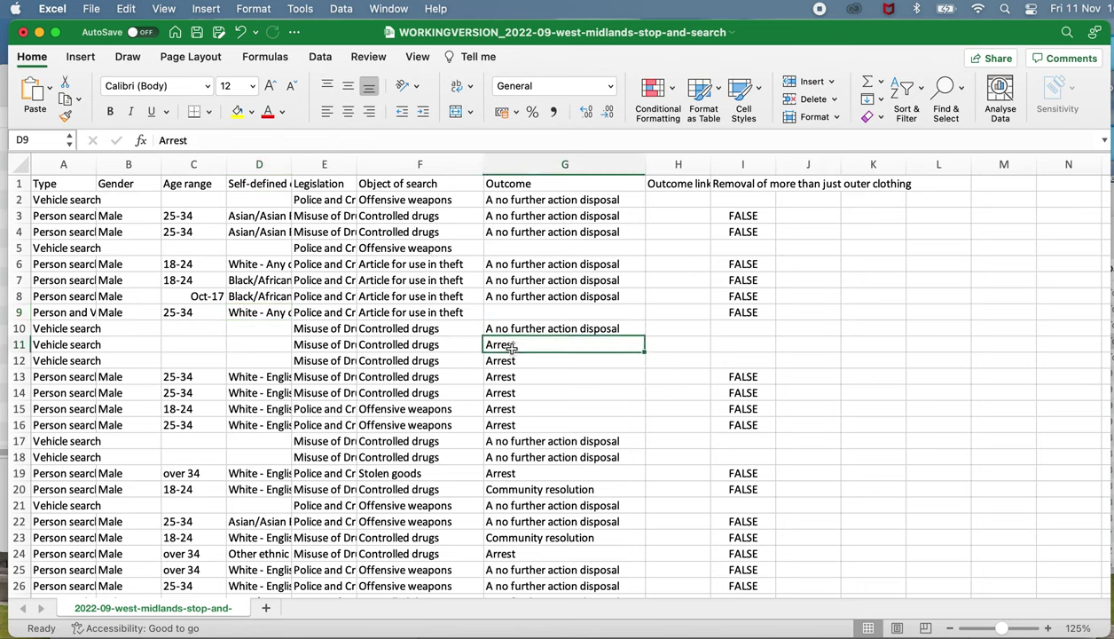
click(565, 438)
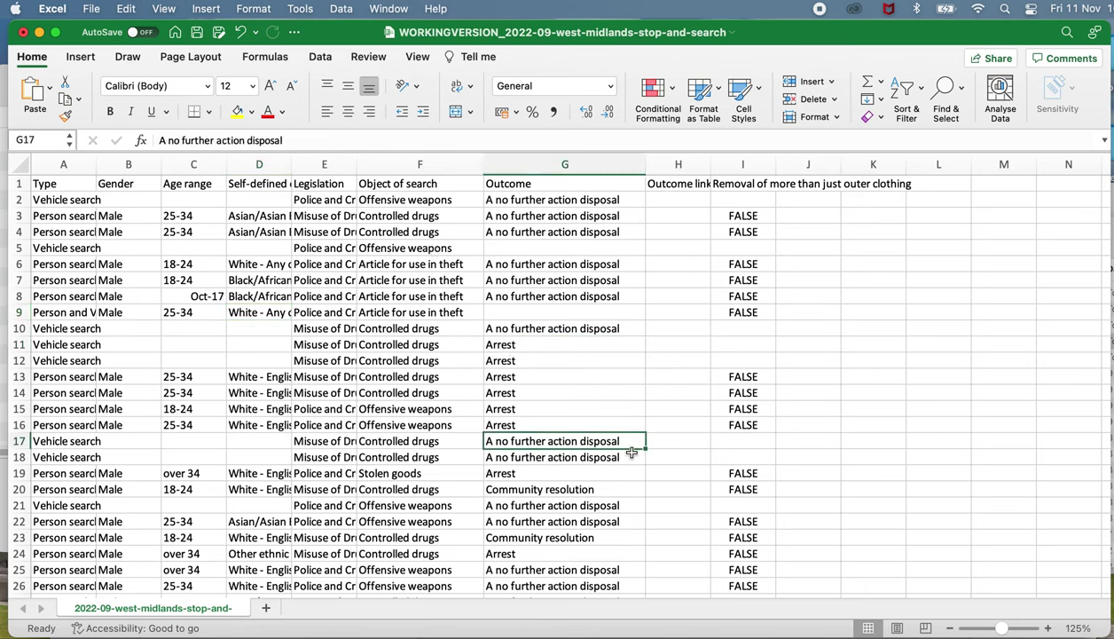
click(415, 202)
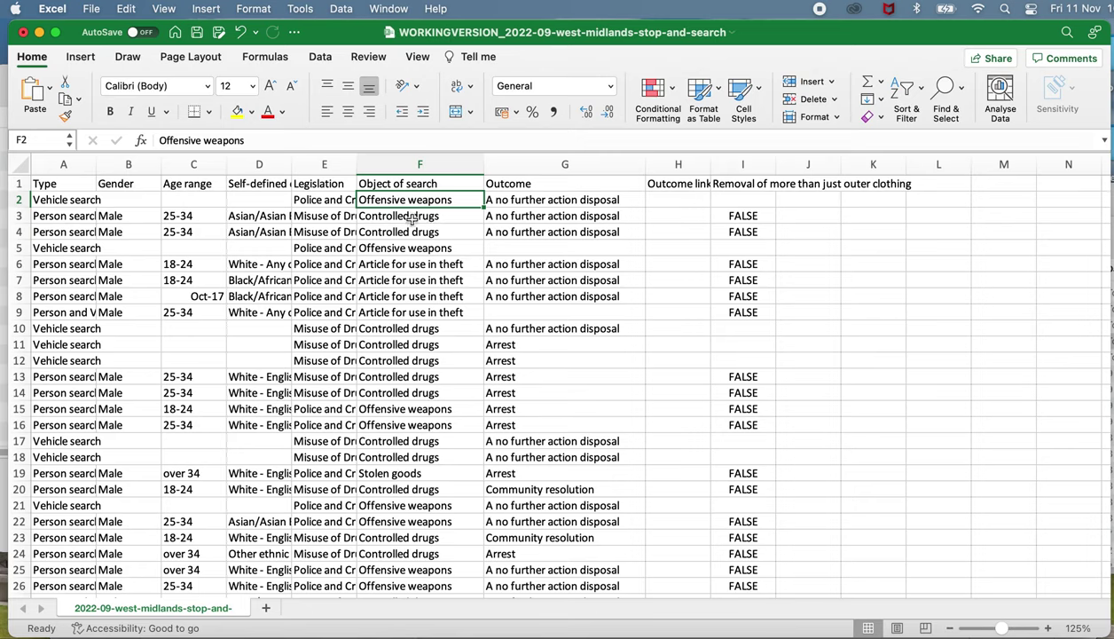
click(444, 249)
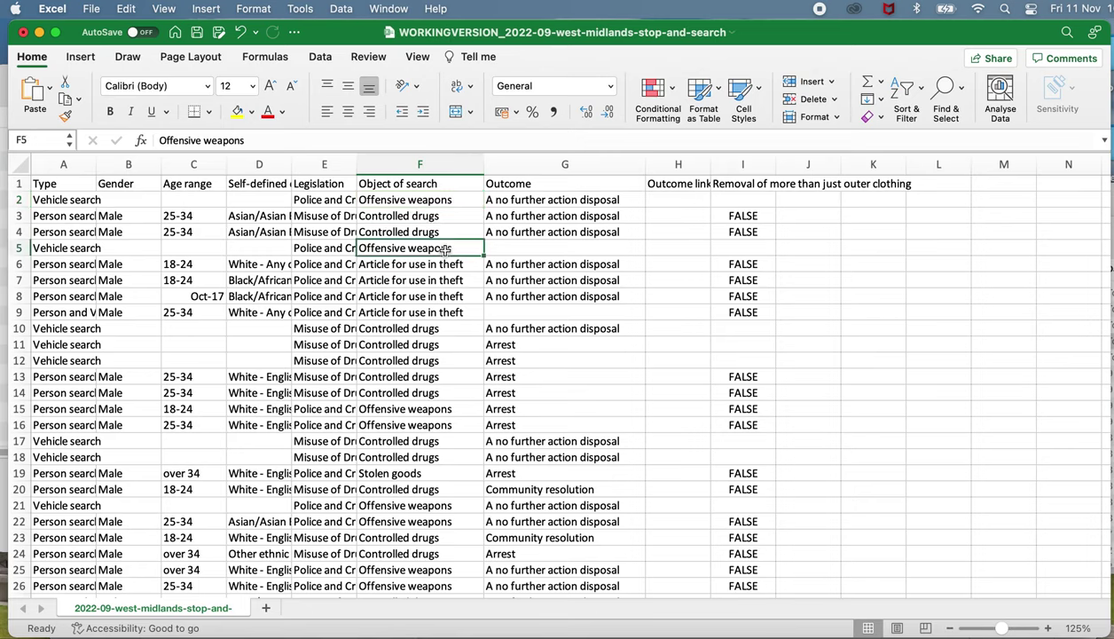
key(super+Down)
key(Down)
key(Down)
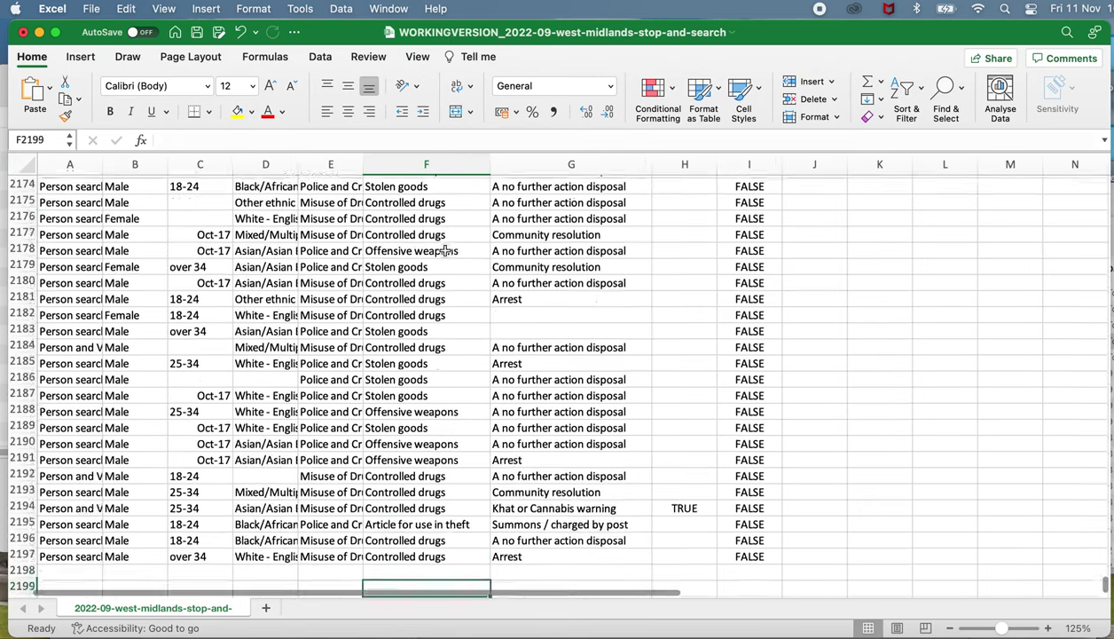
key(super+Up)
key(super+Up)
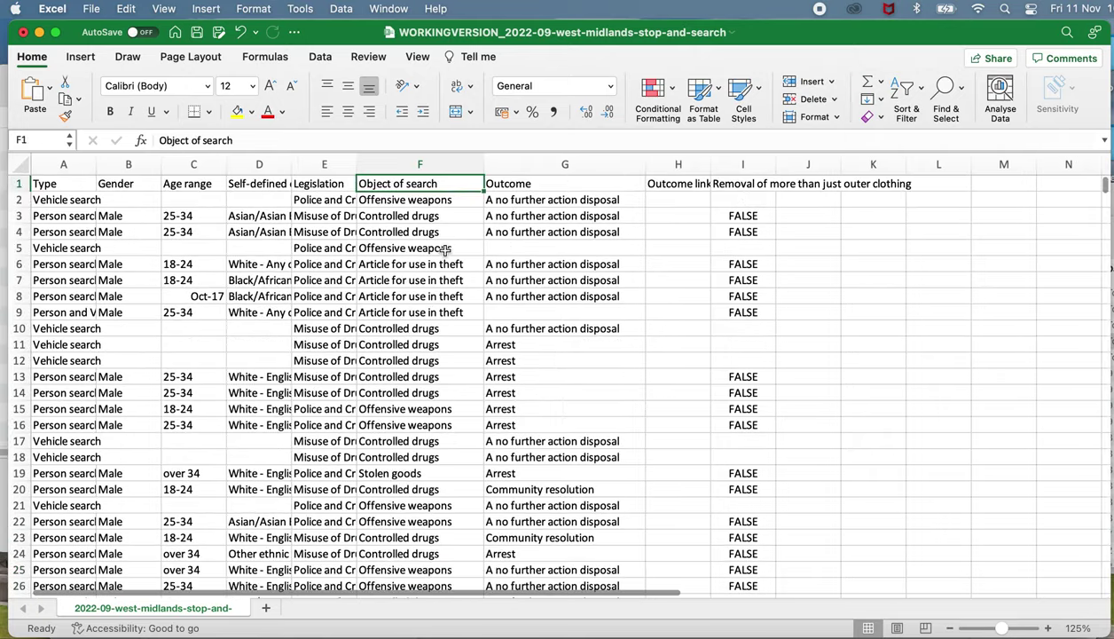
Insert a blank column G before Outcome, head it NO OUTCOME, and begin a formula in G2
click(535, 164)
right_click(534, 166)
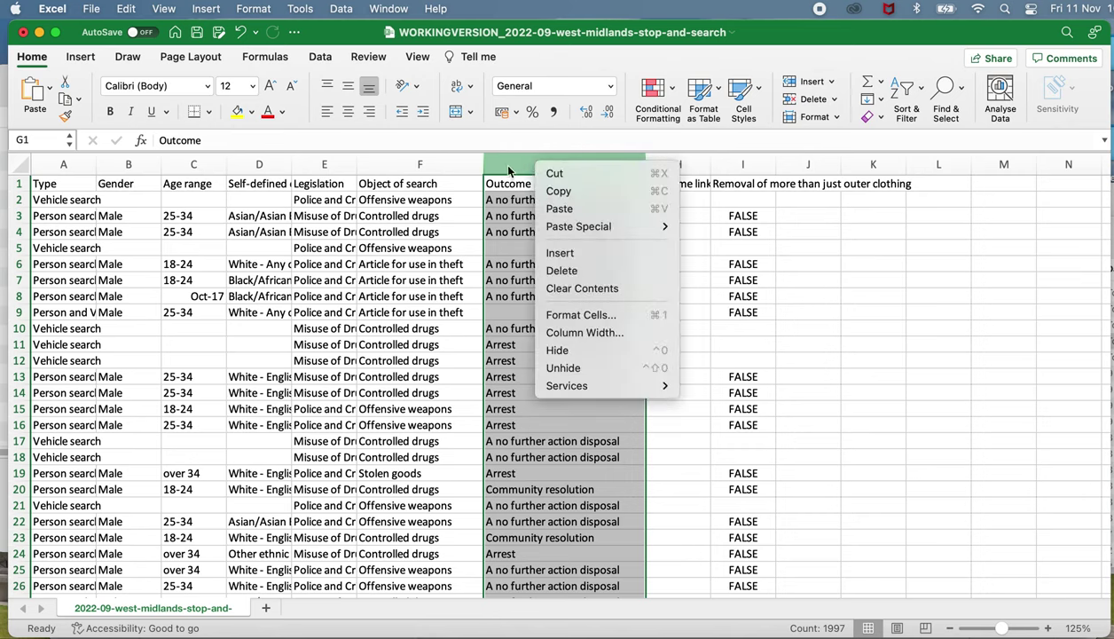
click(508, 167)
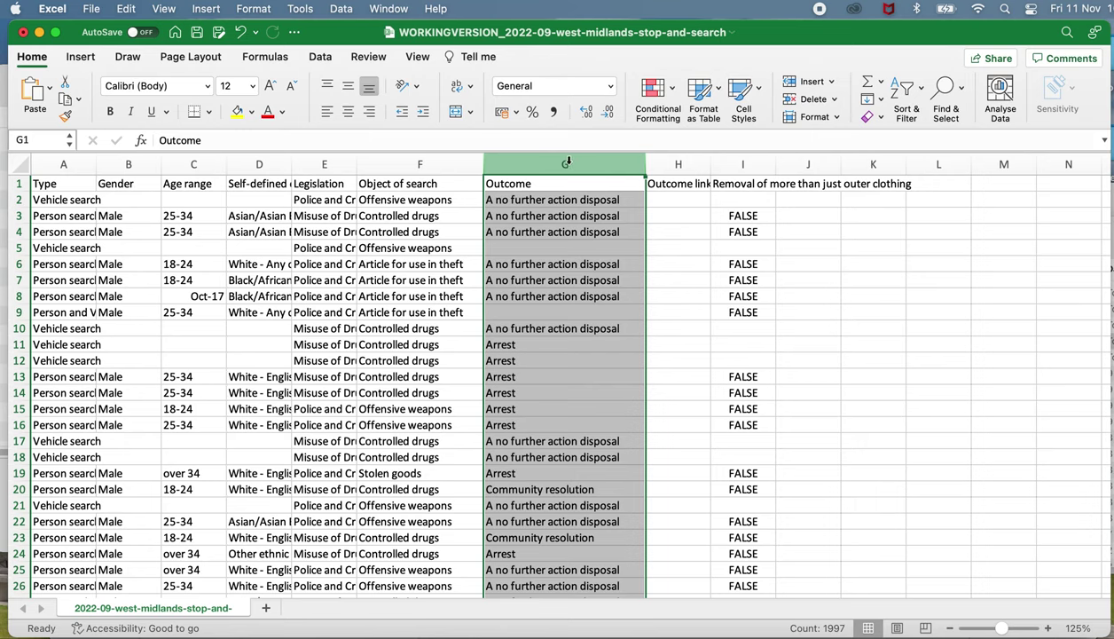
right_click(568, 163)
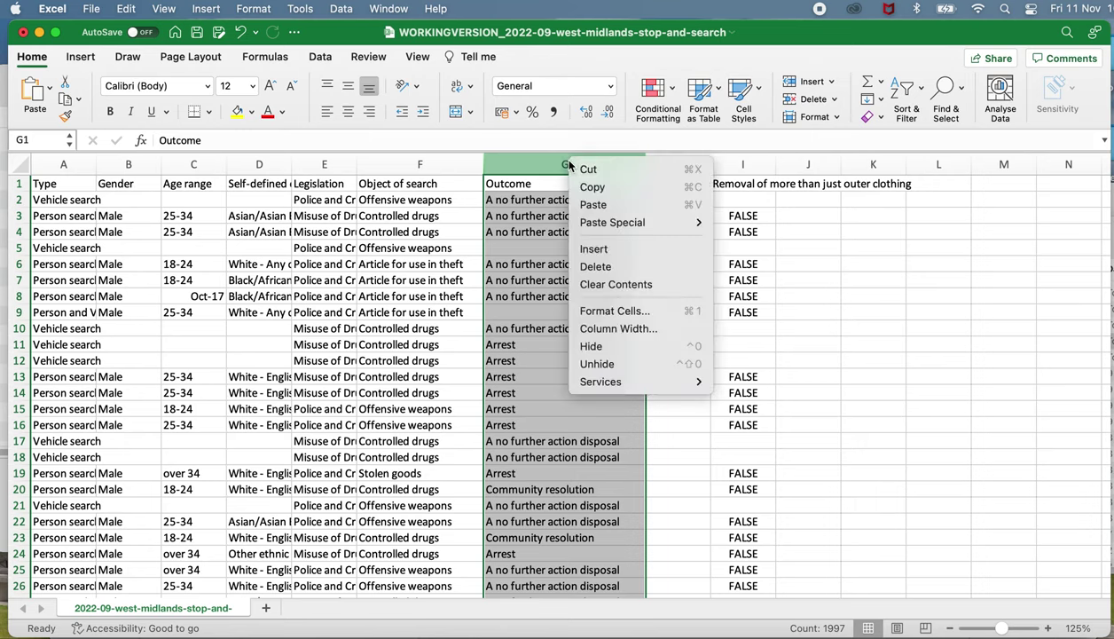
click(617, 252)
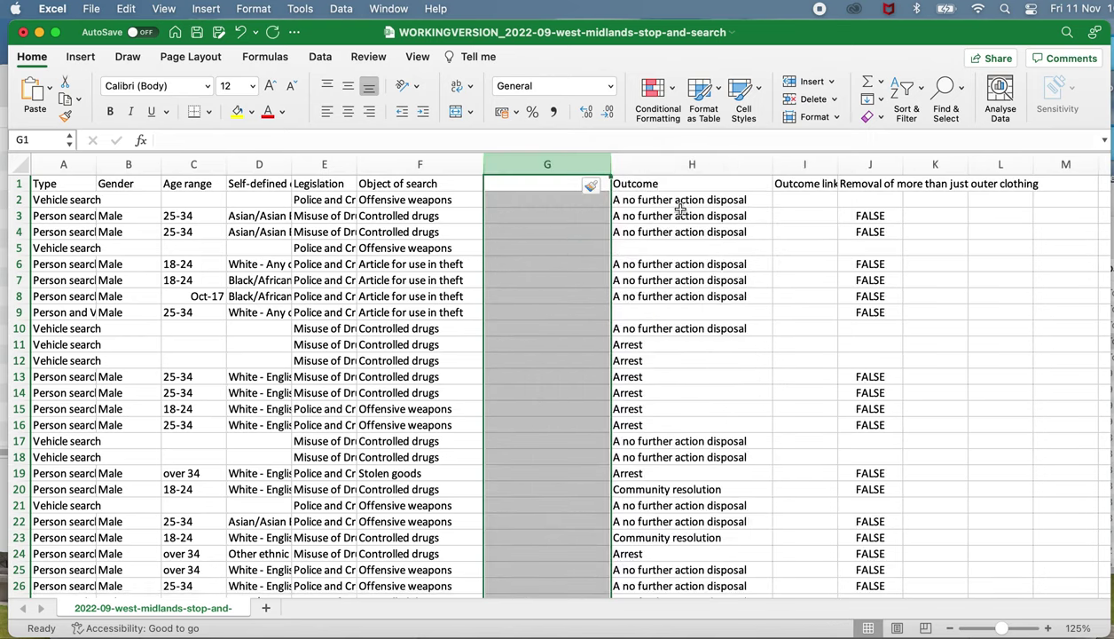
click(648, 233)
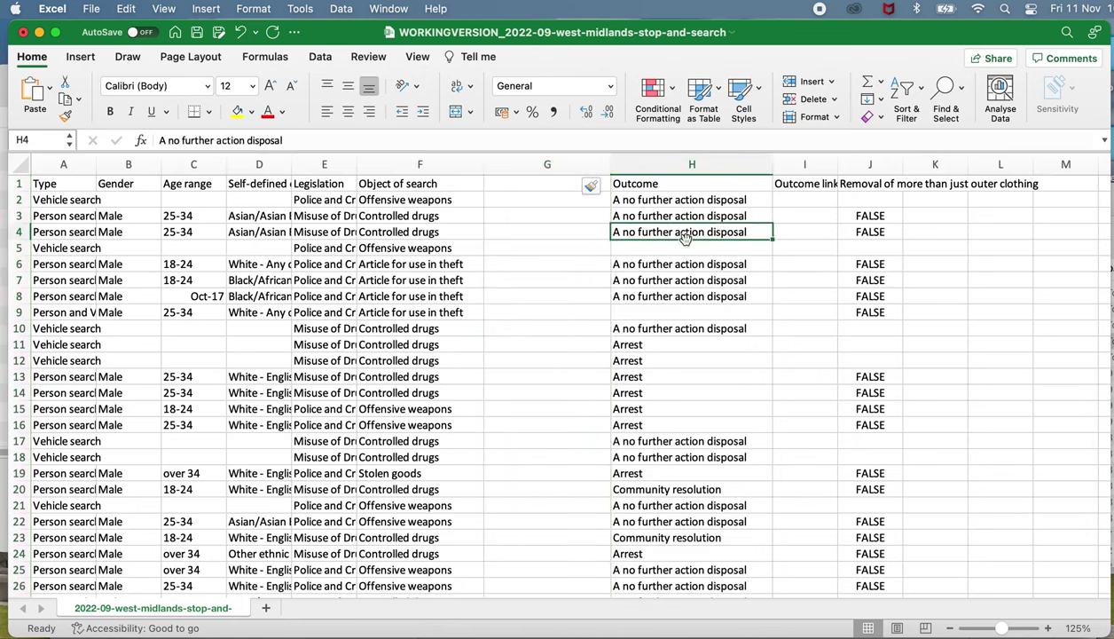
click(533, 185)
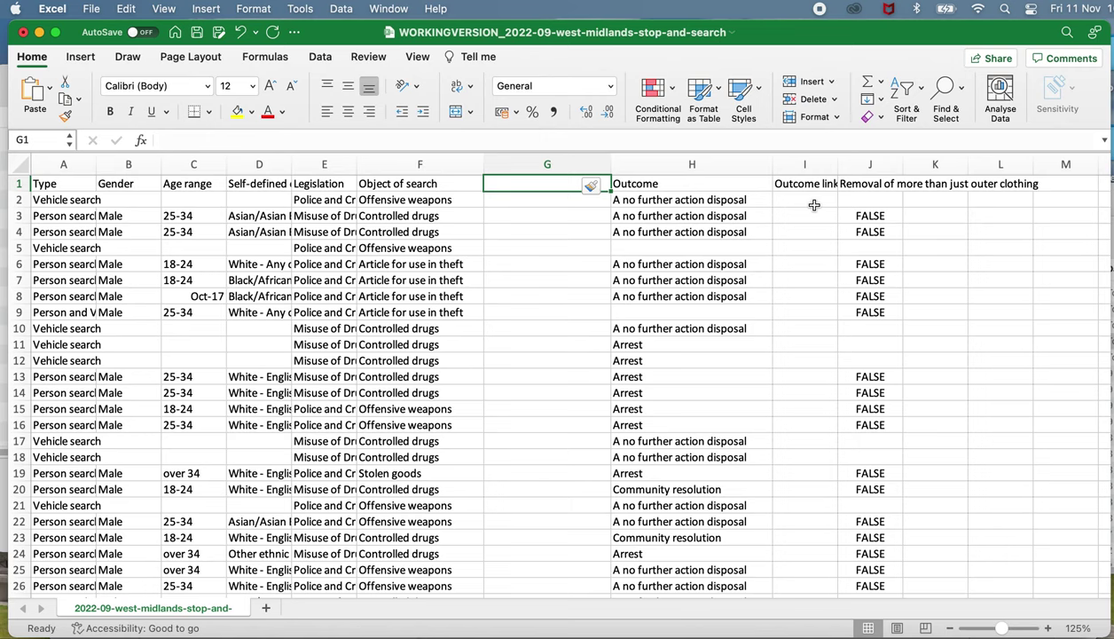
text(NO O)
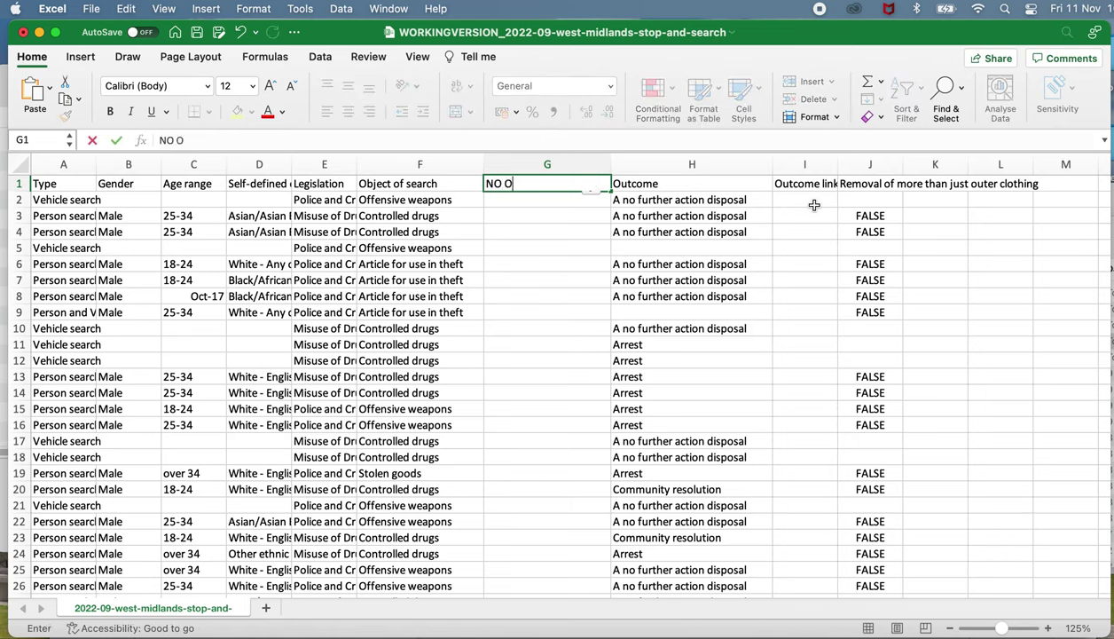
text(UTCOME)
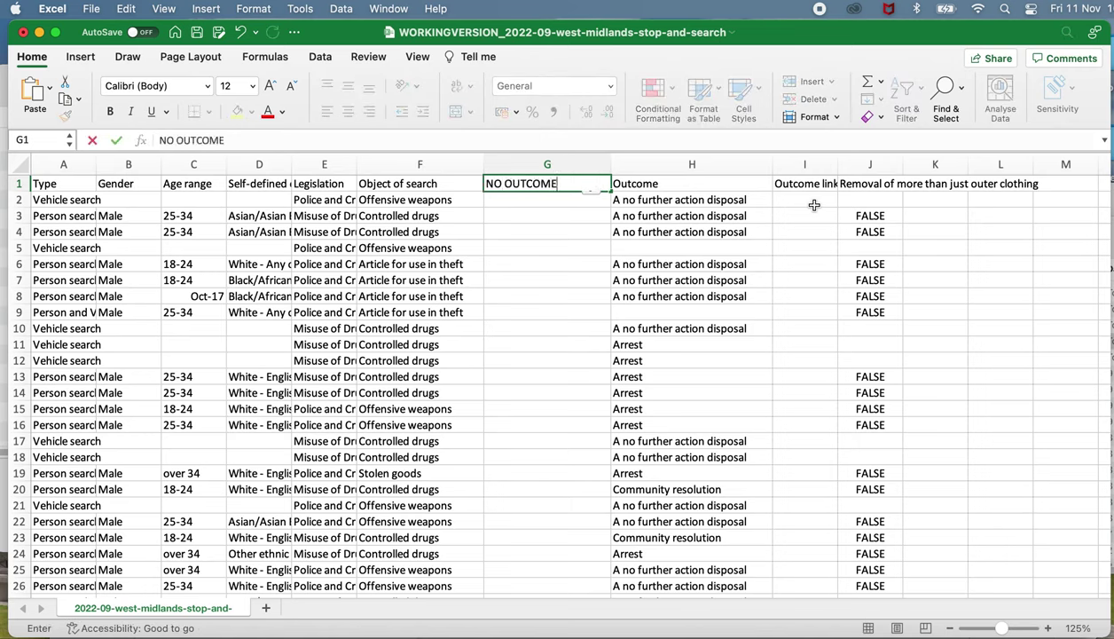
key(Return)
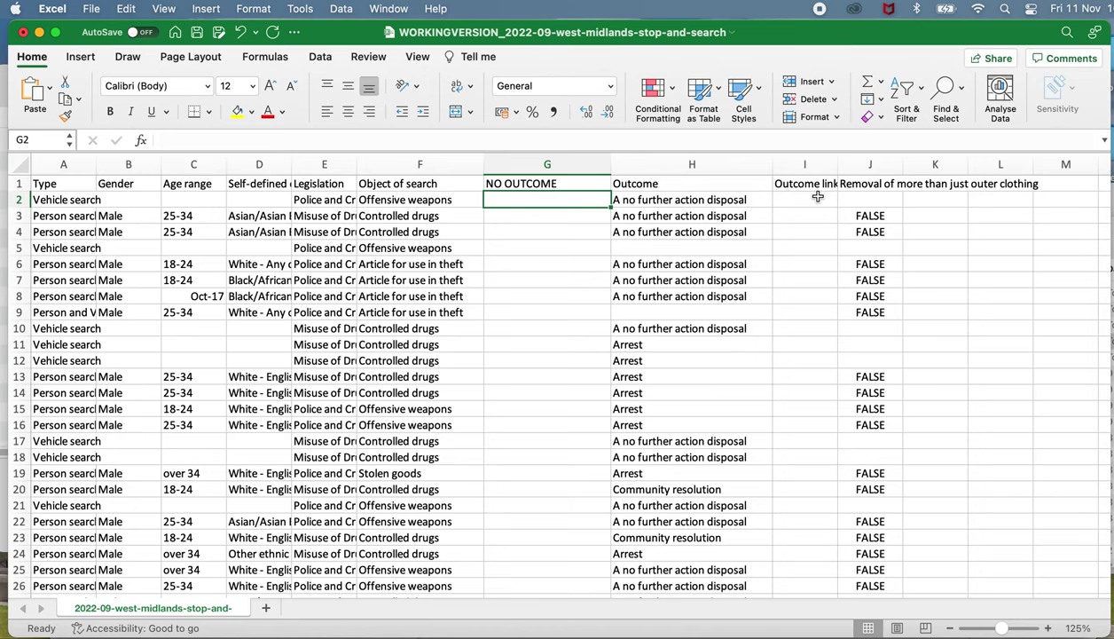
text(=)
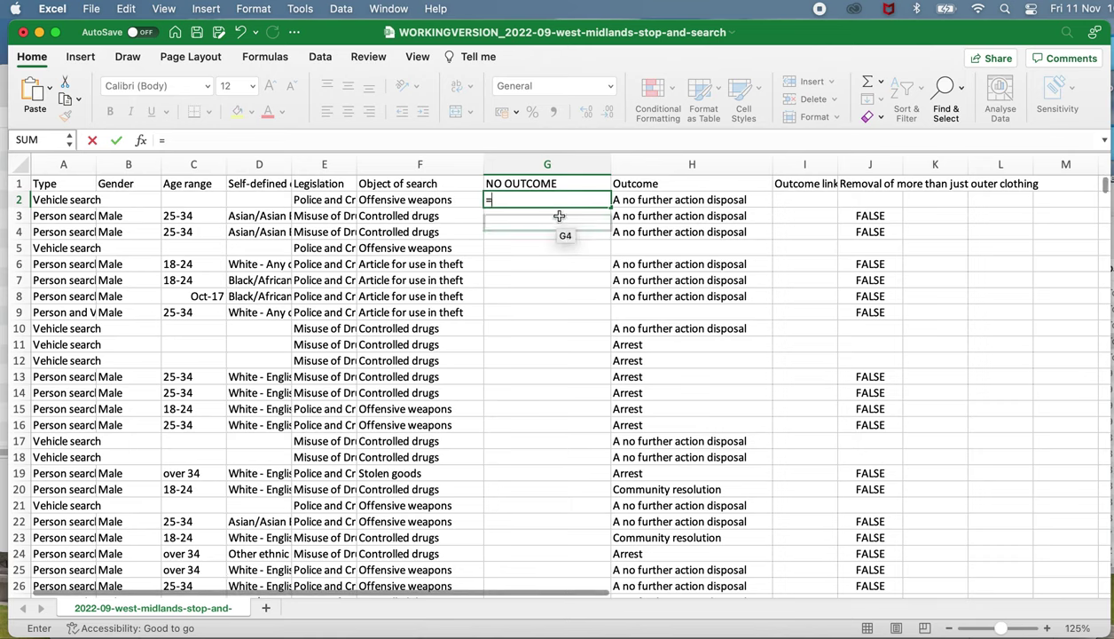
Enter =ISBLANK(H2) in G2, which returns FALSE for the first record
click(531, 202)
key(Escape)
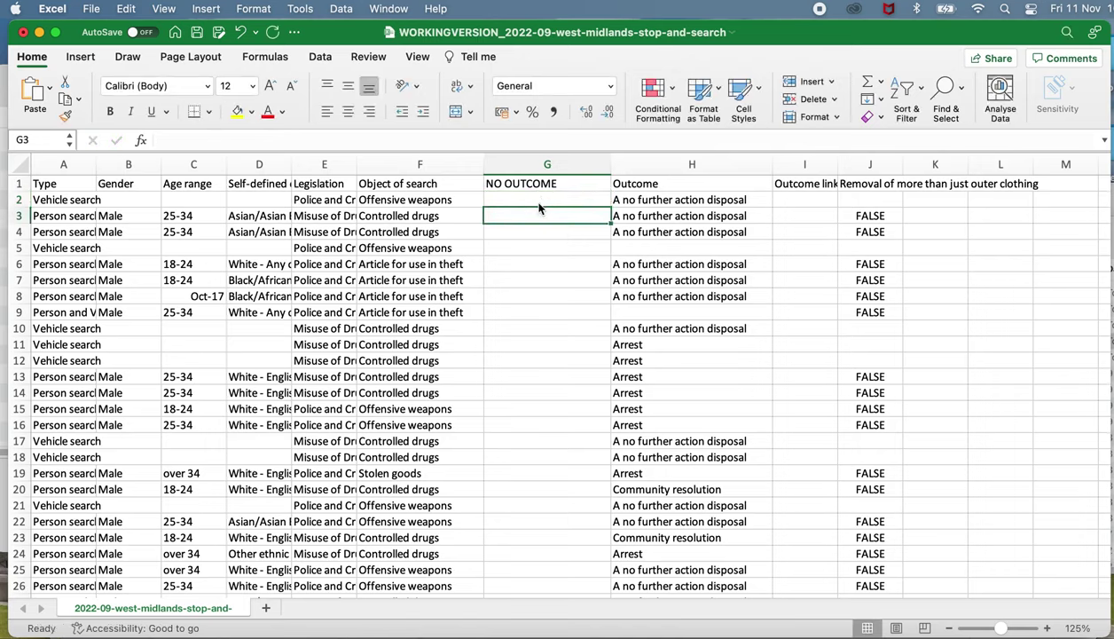
drag(1000, 628, 1009, 628)
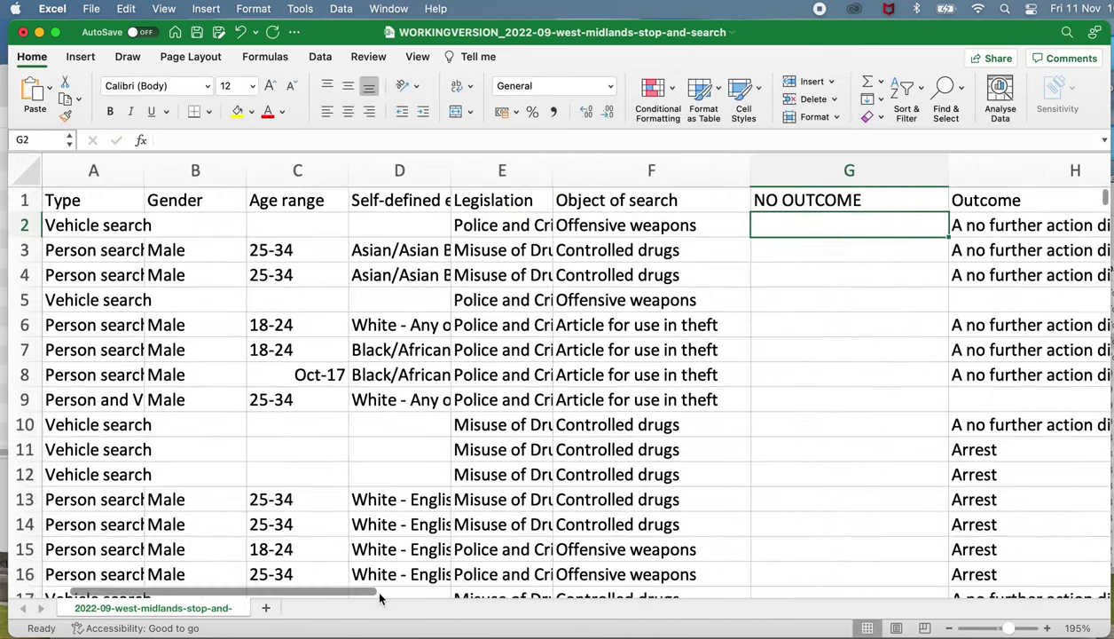
drag(364, 591, 565, 593)
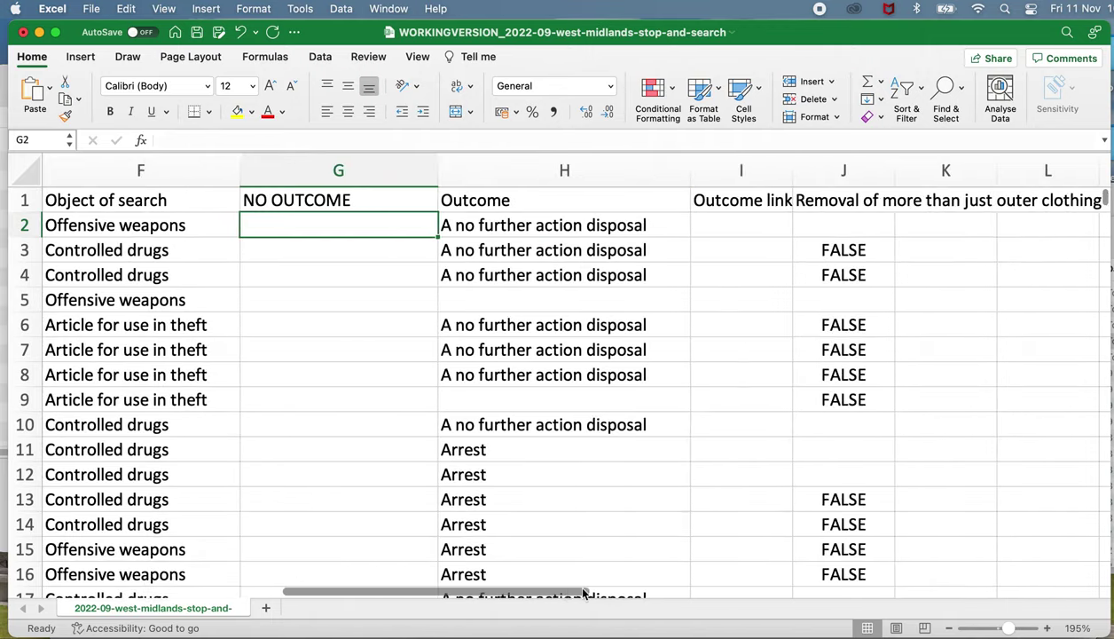
text(=)
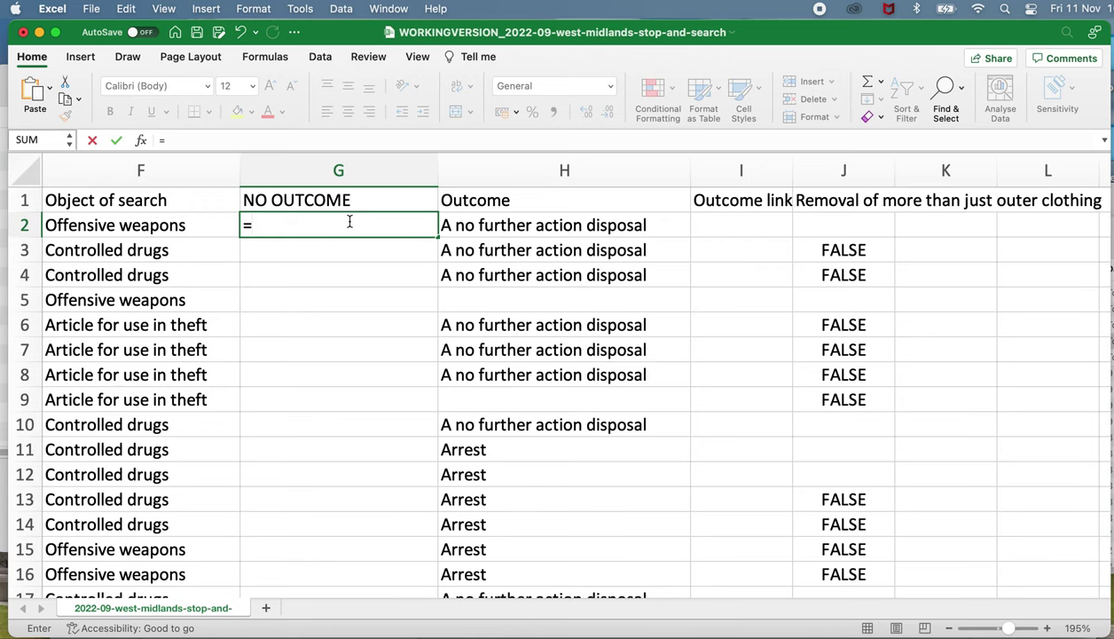
text(ISB)
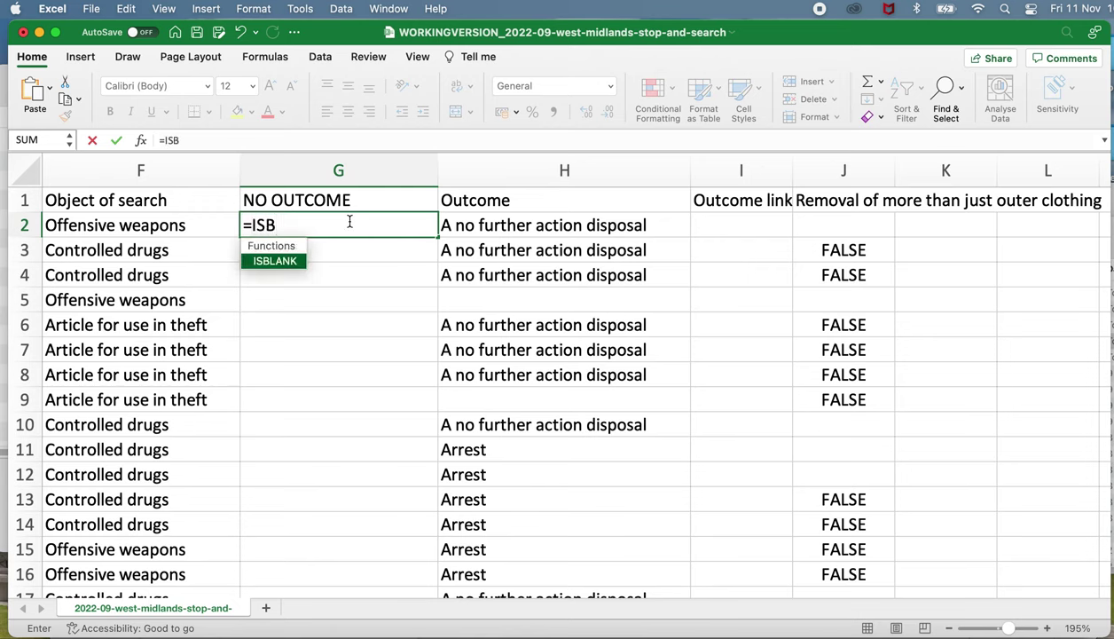
text(L)
double_click(275, 261)
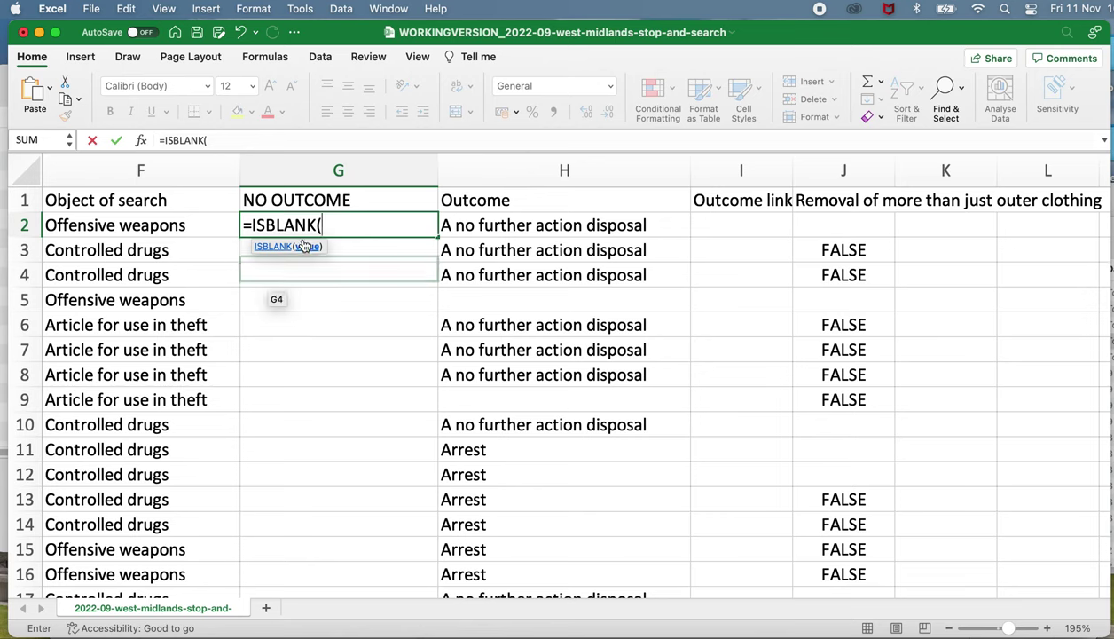
click(517, 225)
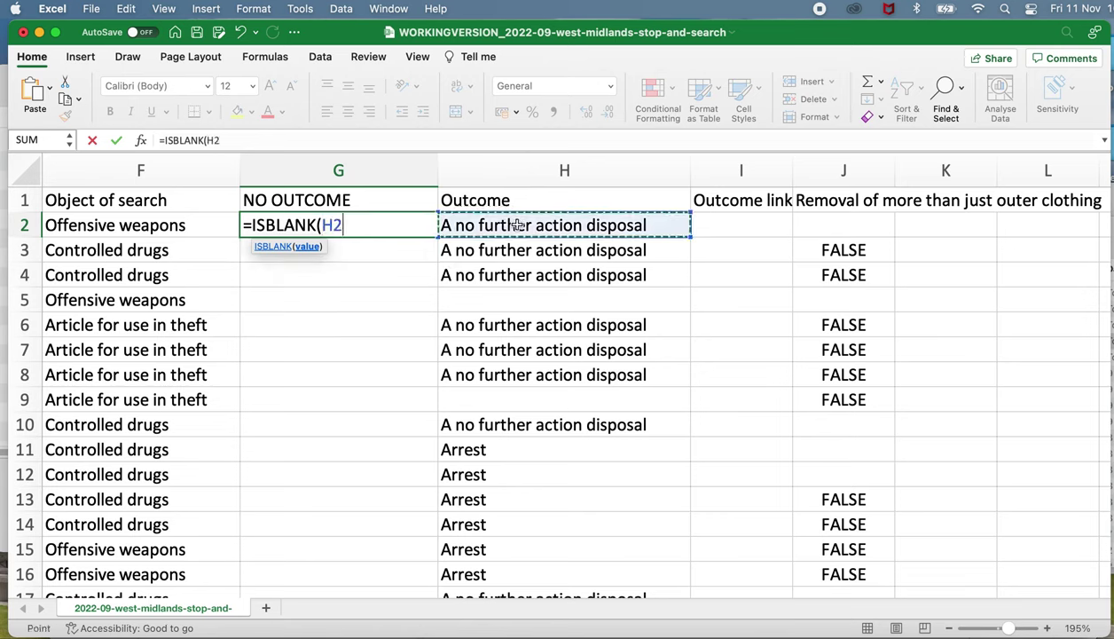
click(377, 229)
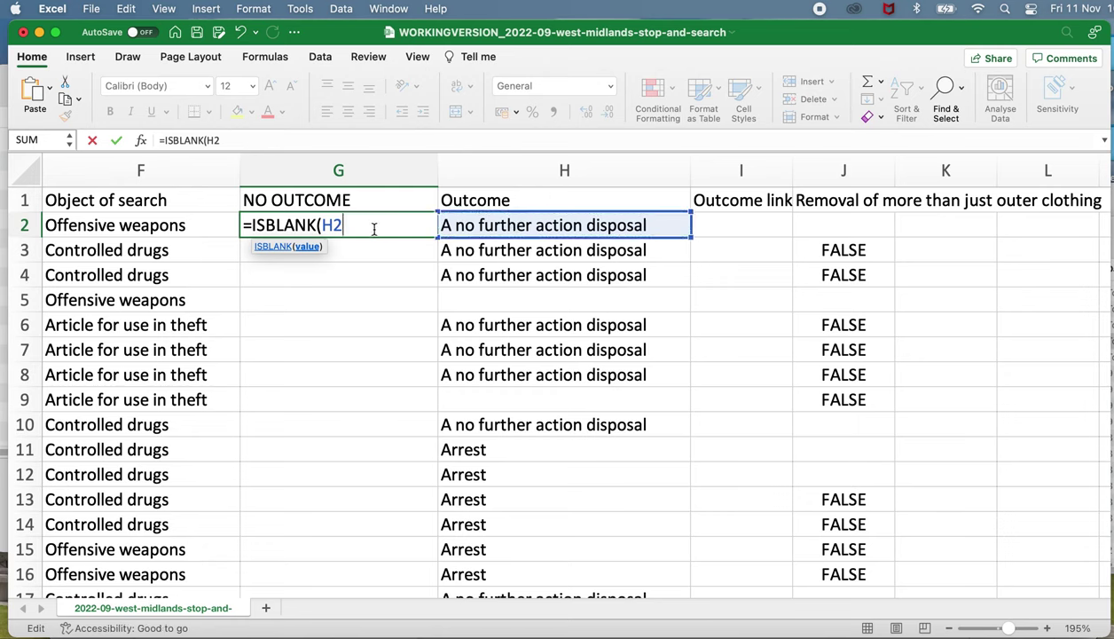
text())
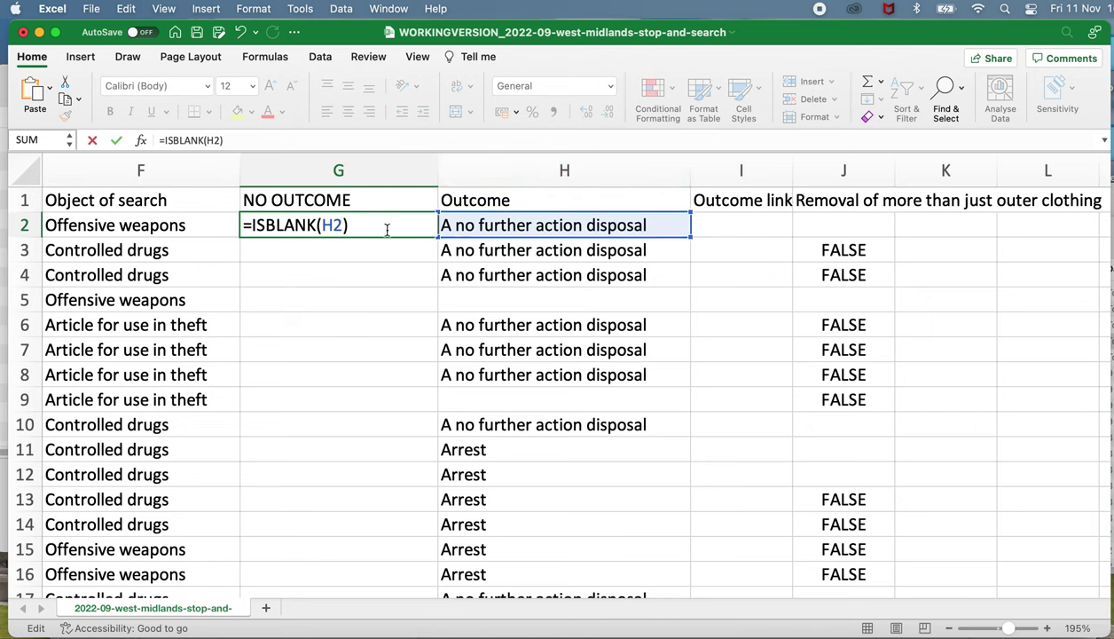
key(Return)
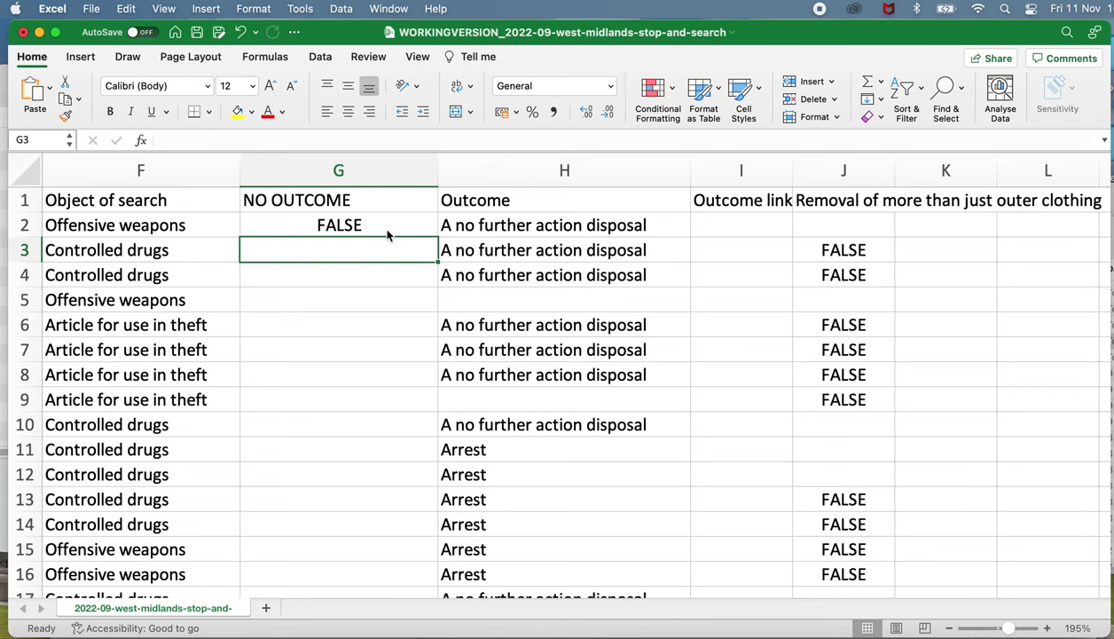
Copy the G2 ISBLANK formula into G3, confirming it now tests H3
click(506, 222)
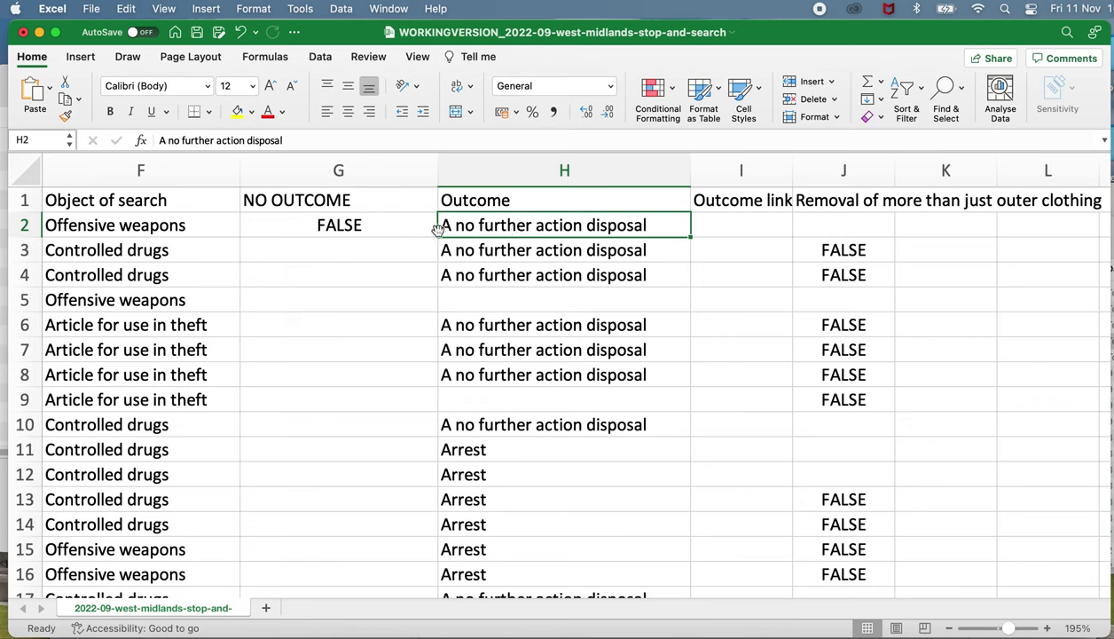
click(391, 225)
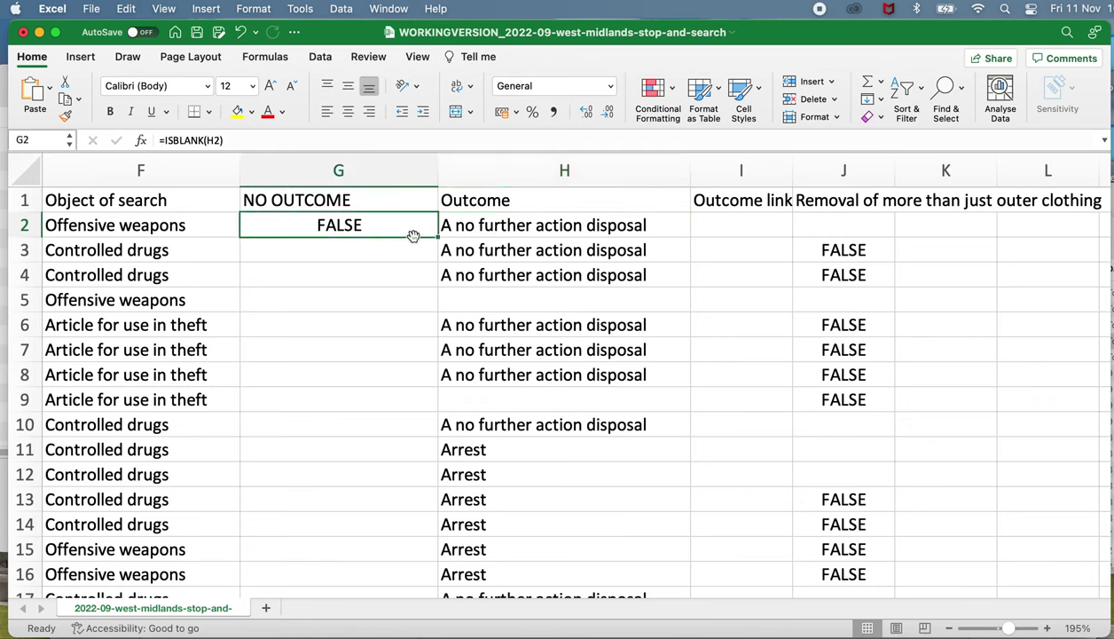
key(super+c)
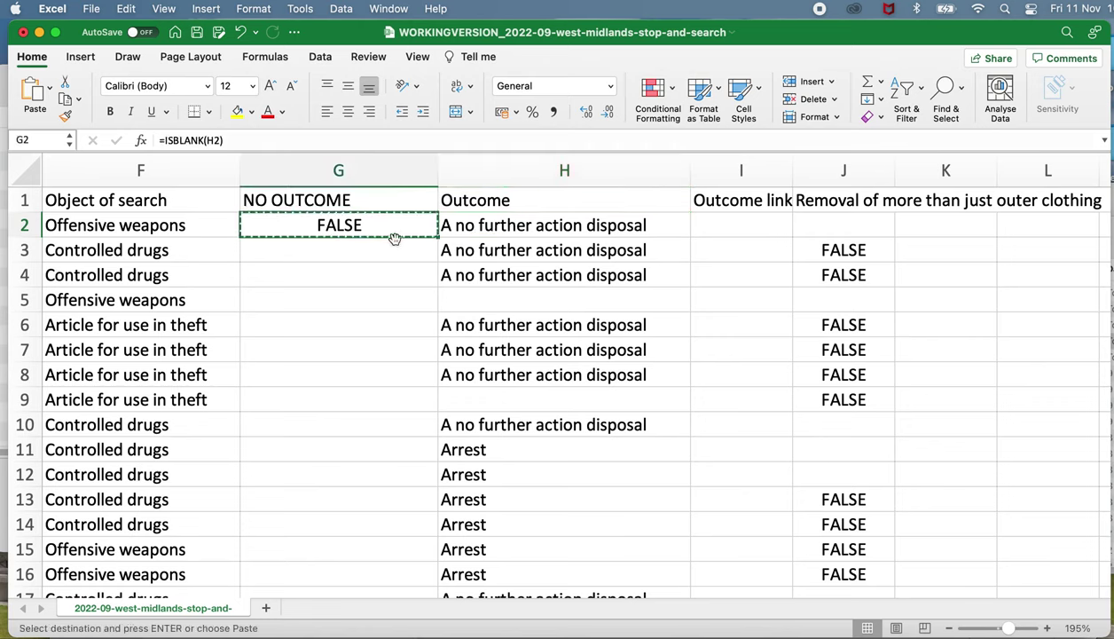
click(393, 248)
key(super+v)
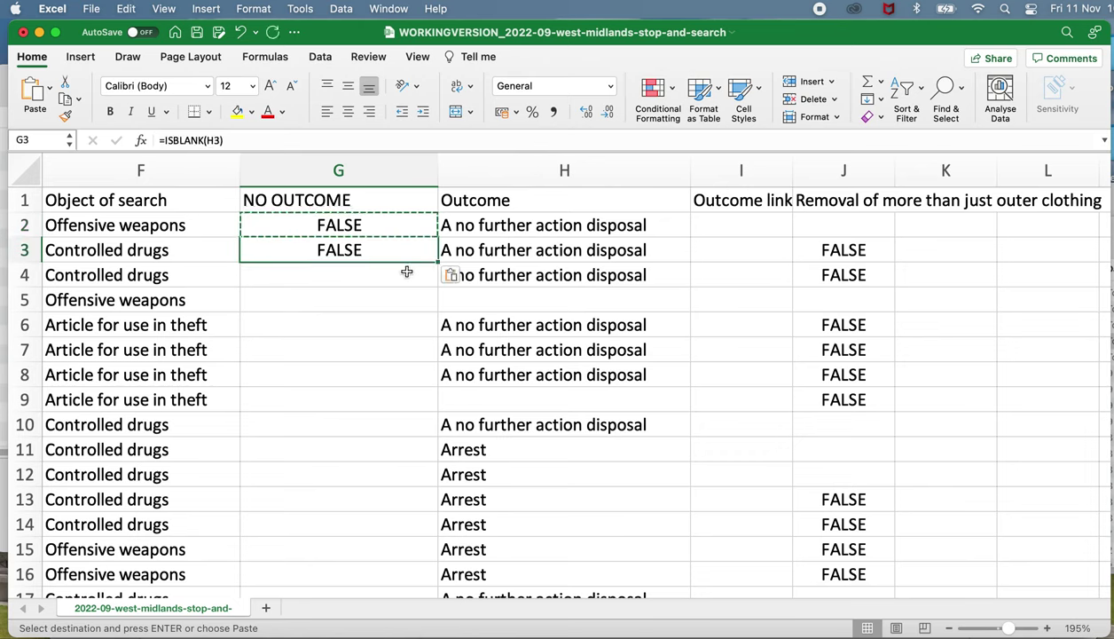
double_click(373, 249)
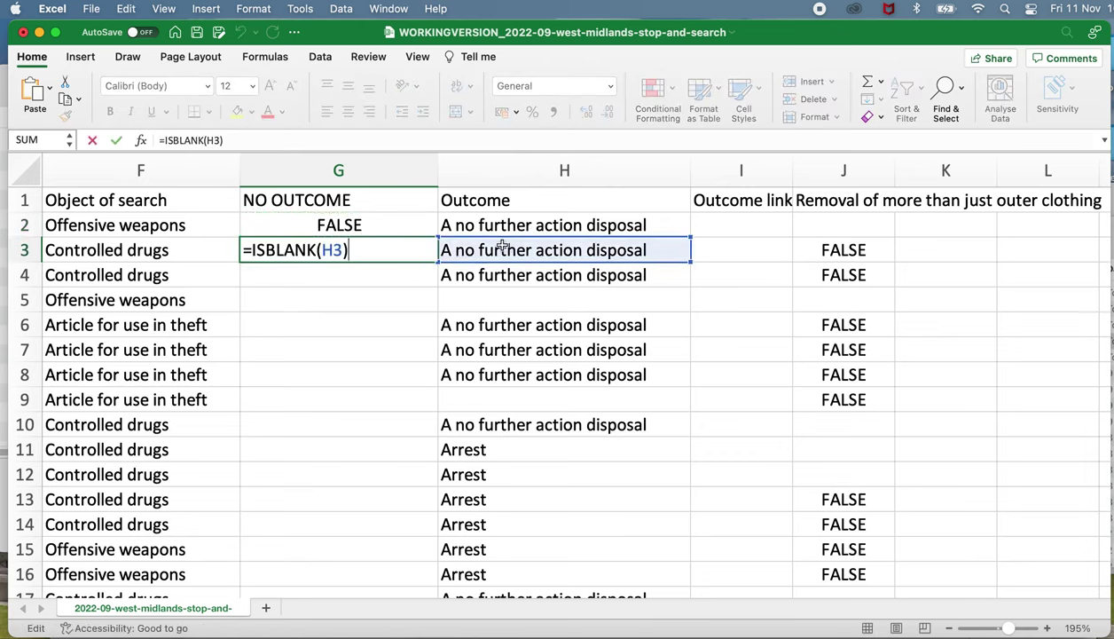
click(378, 284)
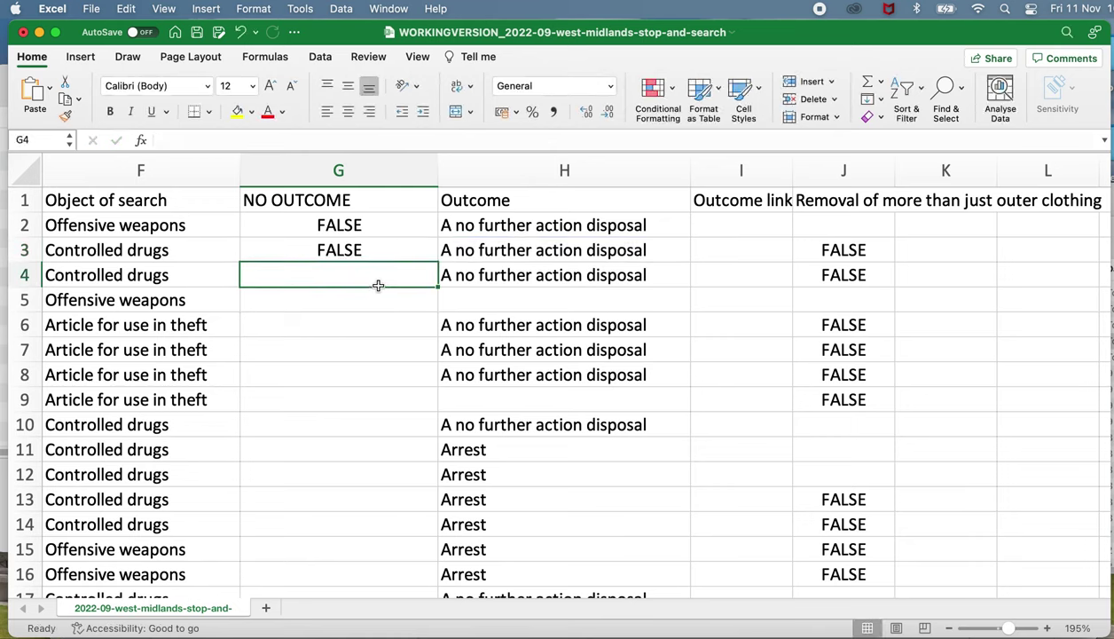
key(super+v)
double_click(373, 272)
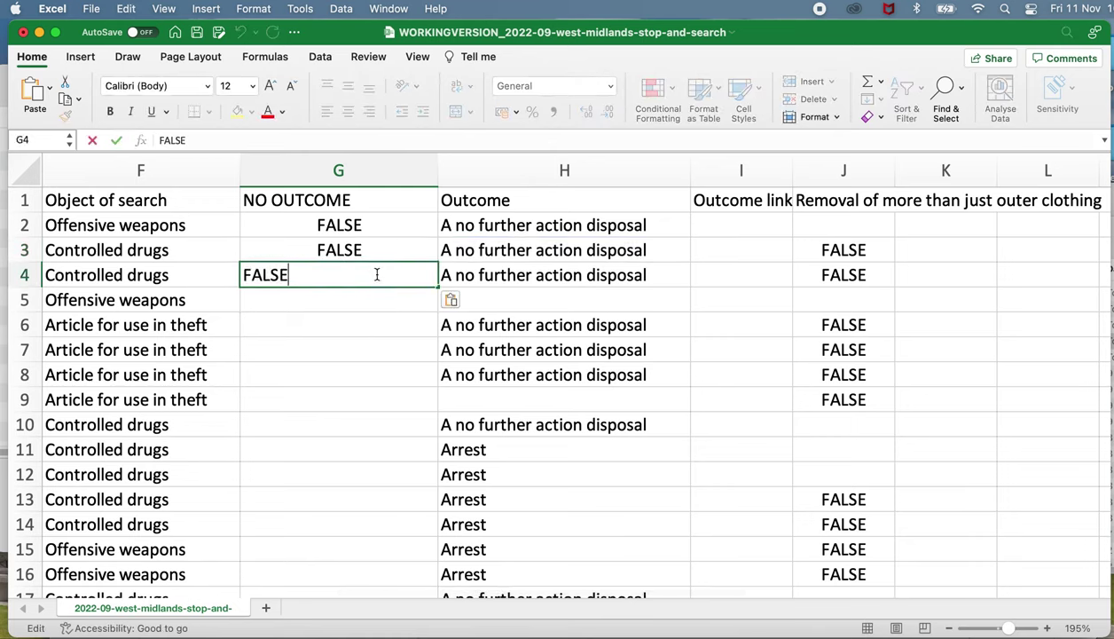
Copy the ISBLANK formula into G4 and G5, with G5 showing TRUE for the blank H5
click(403, 248)
key(super+c)
key(Down)
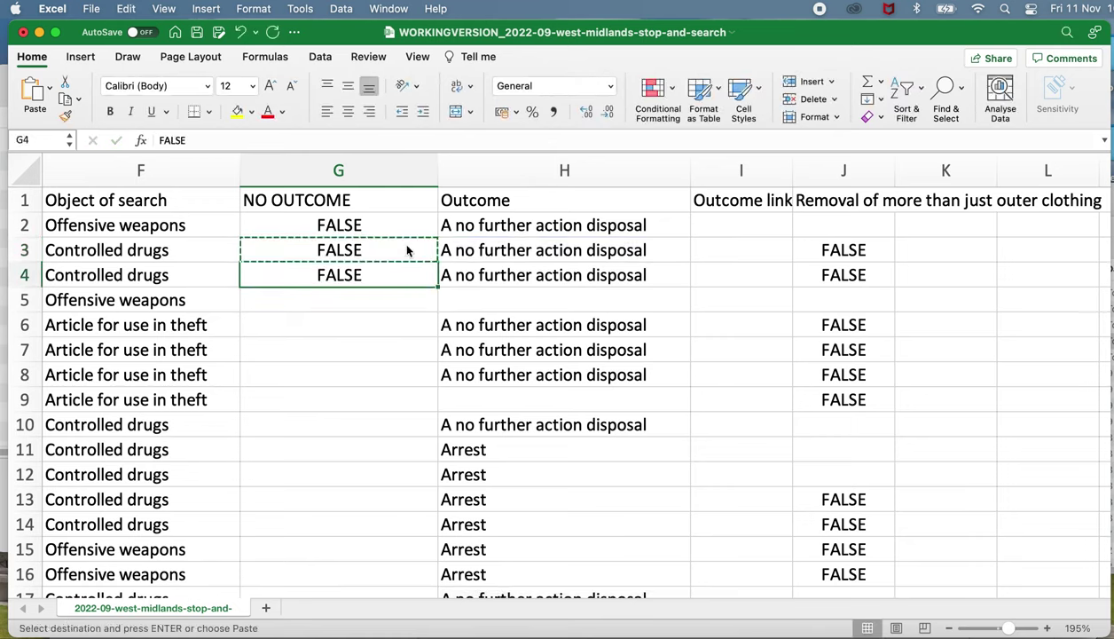
key(super+v)
double_click(397, 273)
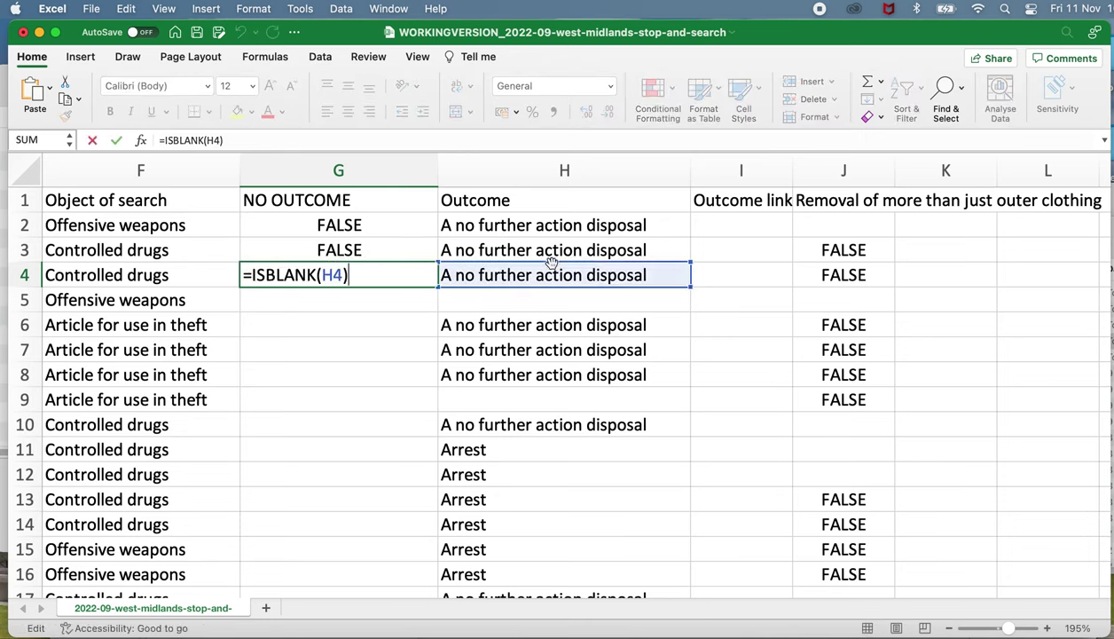
key(Return)
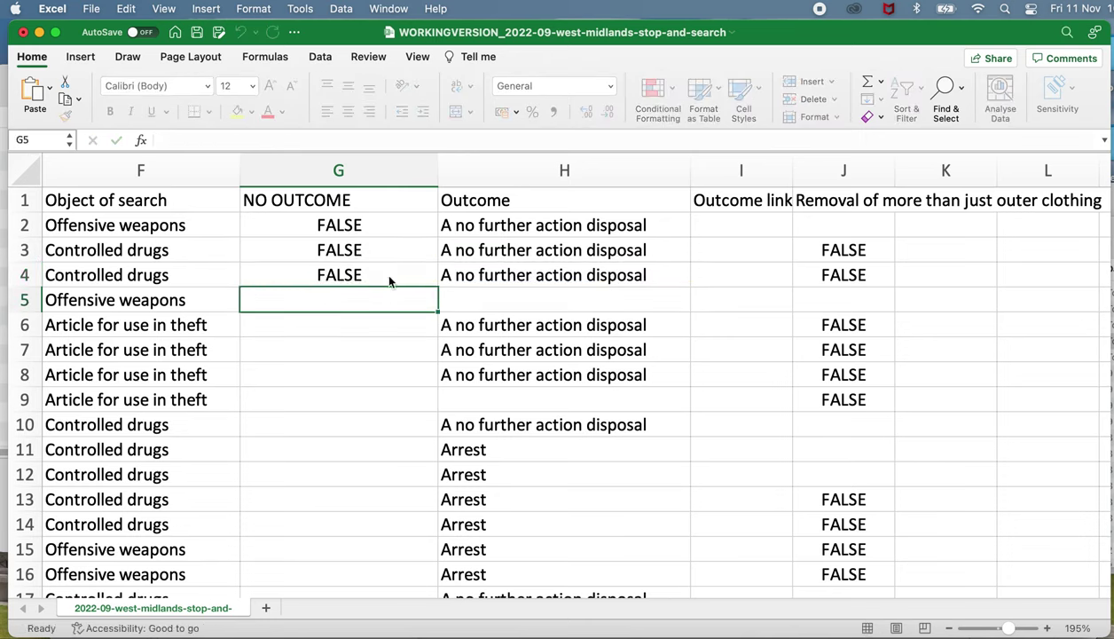
click(389, 276)
key(super+c)
key(Down)
key(super+v)
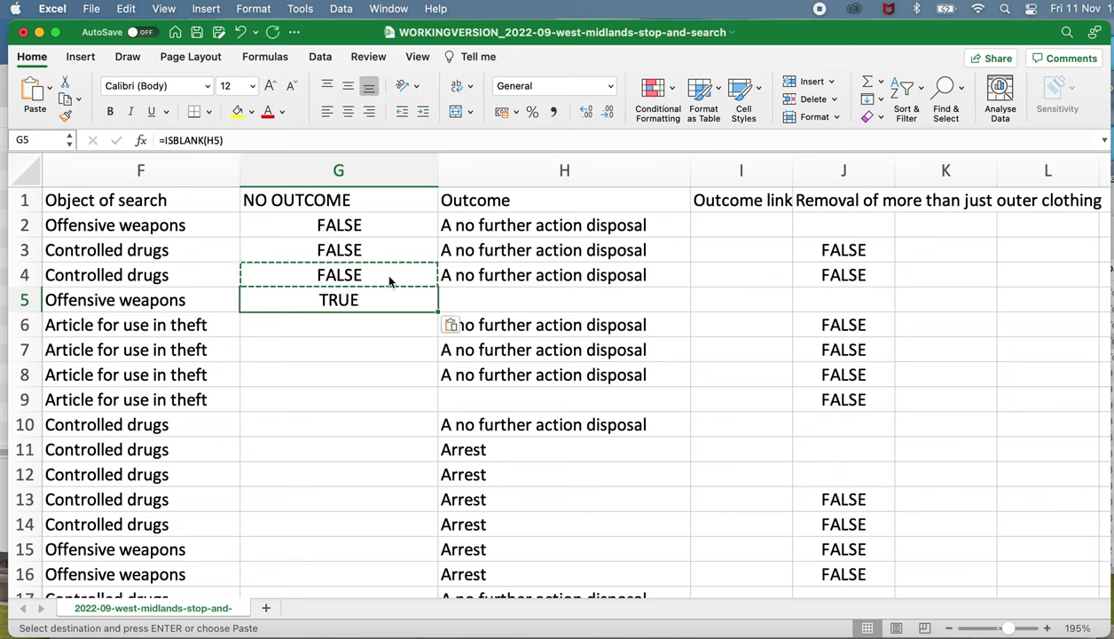
click(495, 294)
double_click(391, 301)
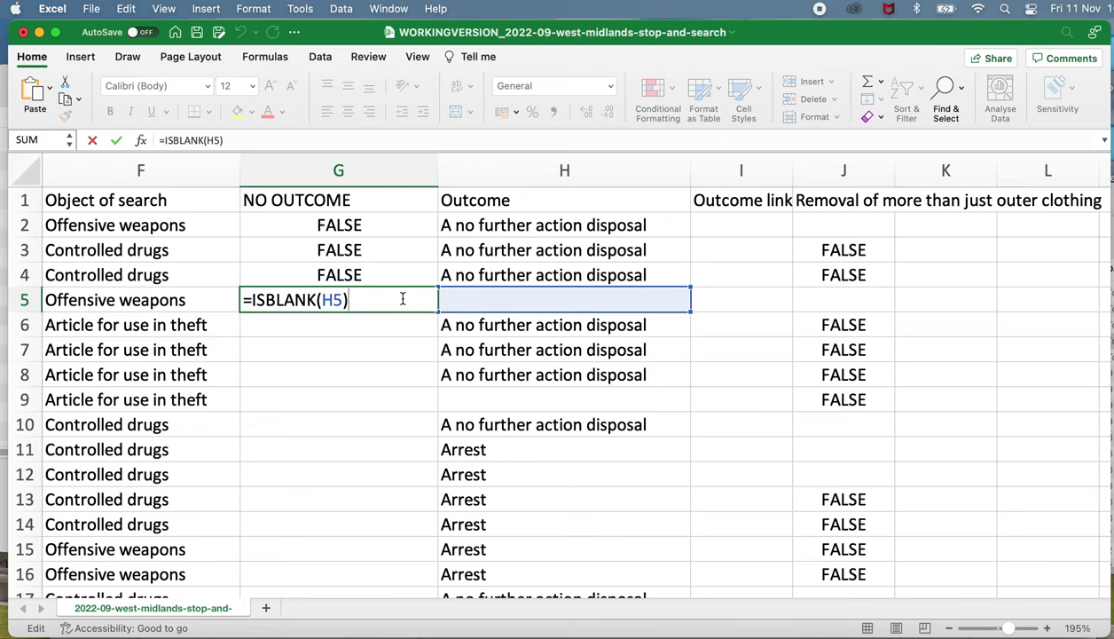
key(Return)
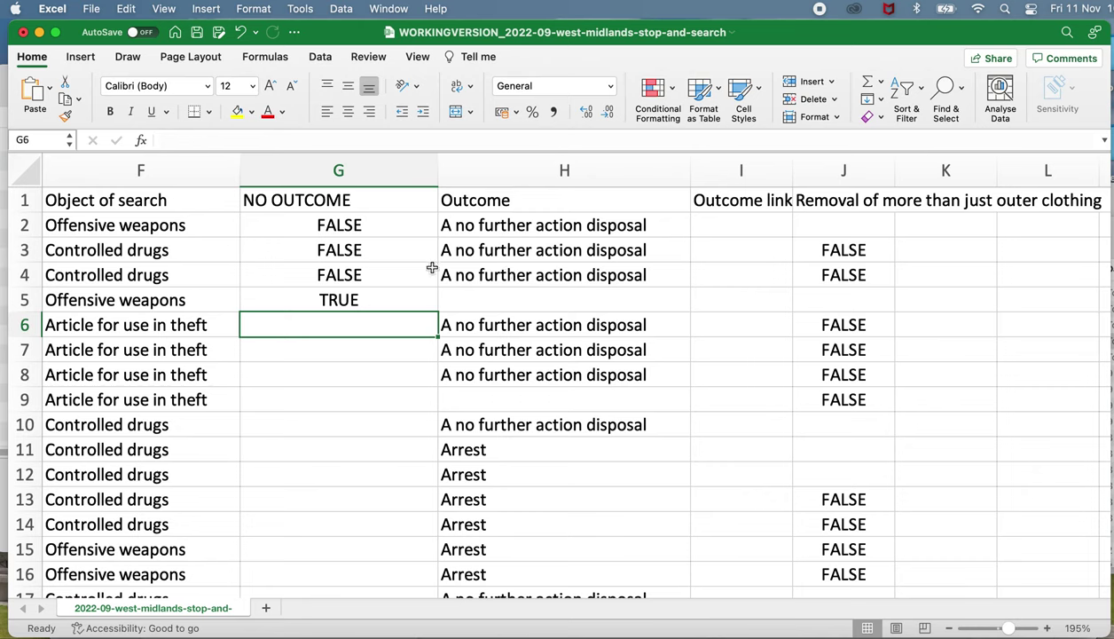
click(396, 306)
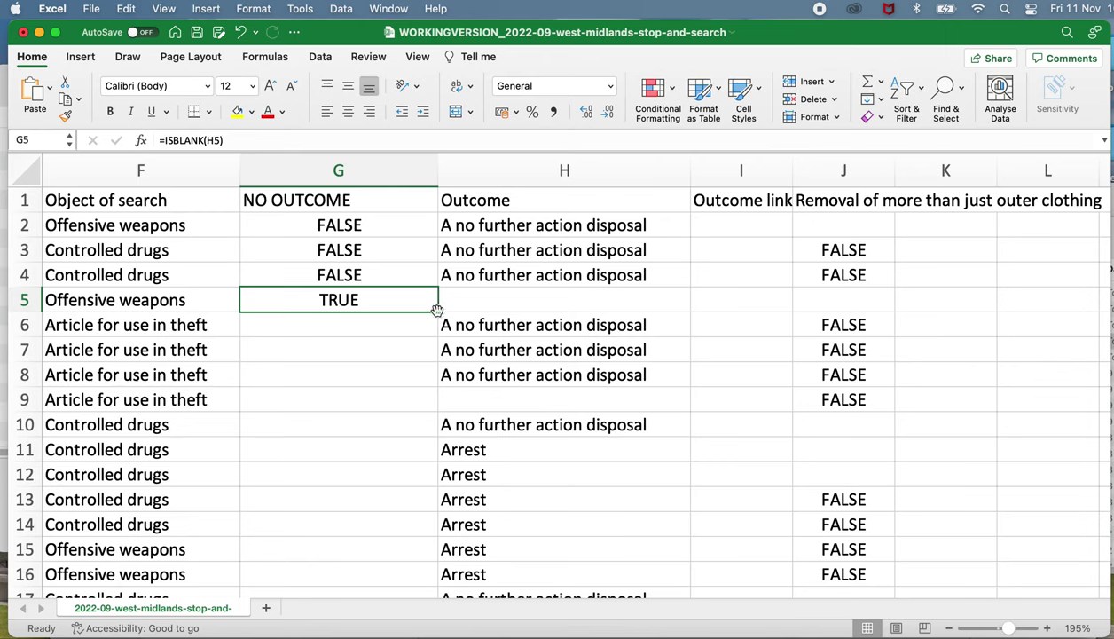
Fill the ISBLANK formula down column G from G5 to the end of the data
drag(440, 309, 434, 465)
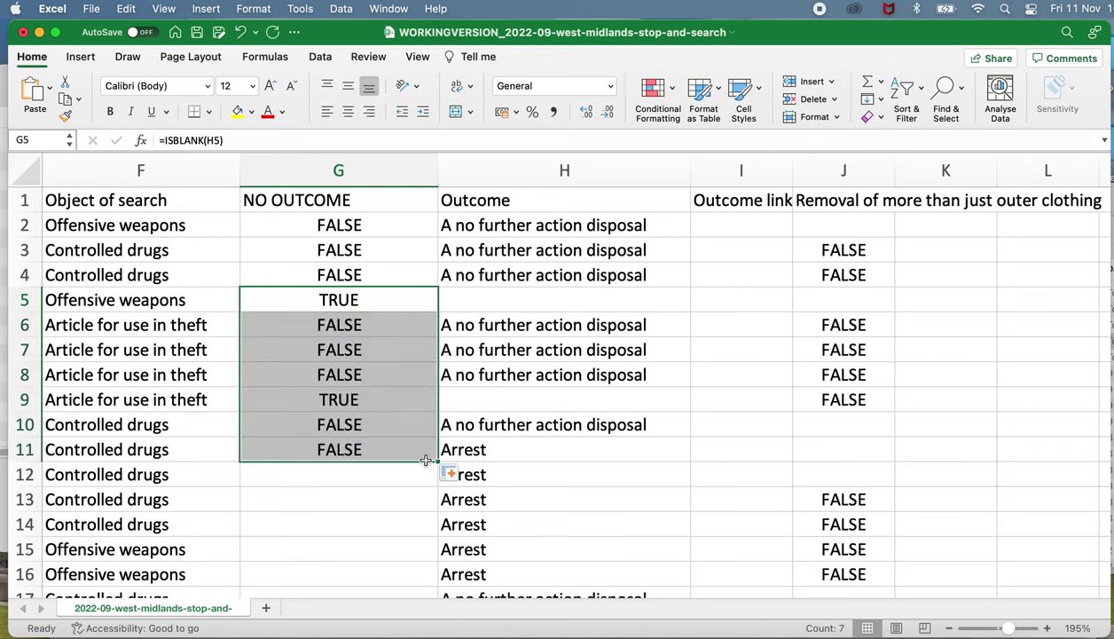
click(413, 451)
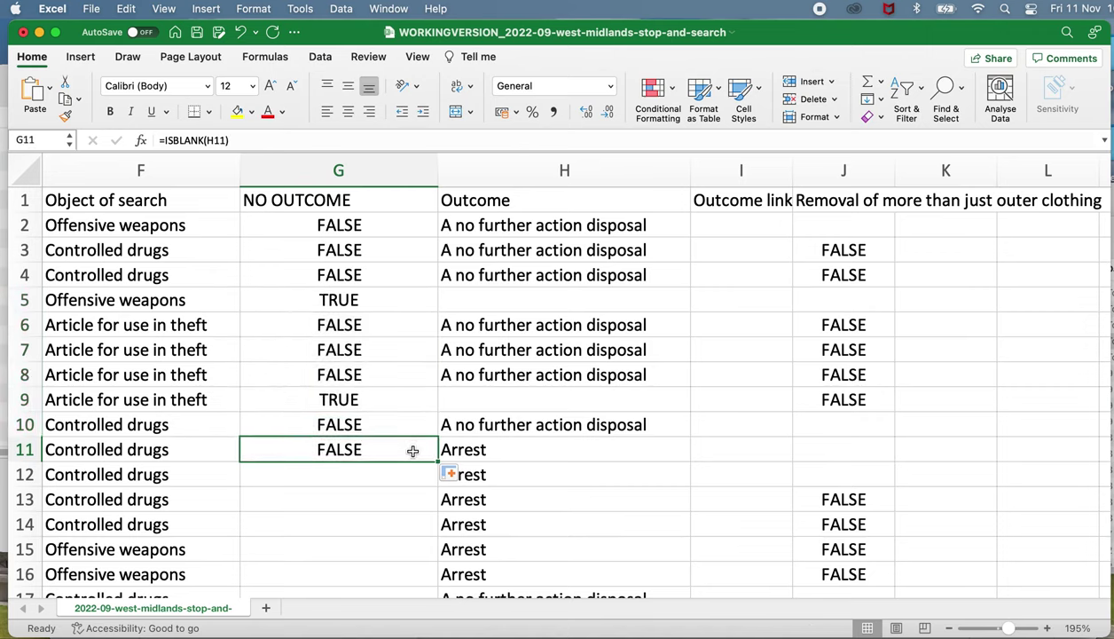
scroll(414, 352, down, 5)
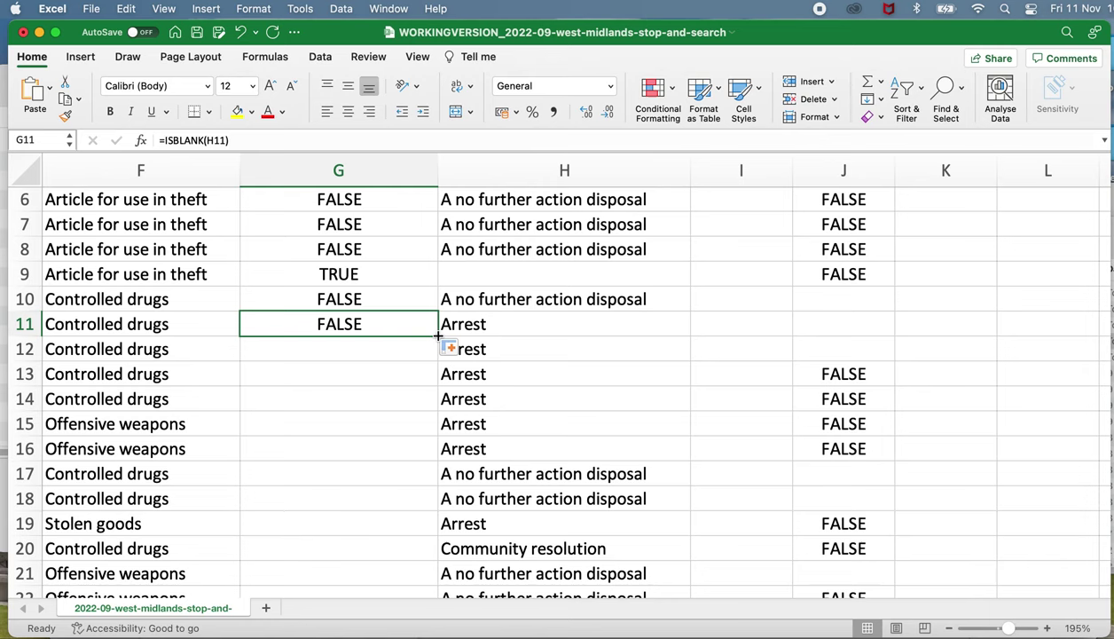
double_click(437, 336)
click(395, 335)
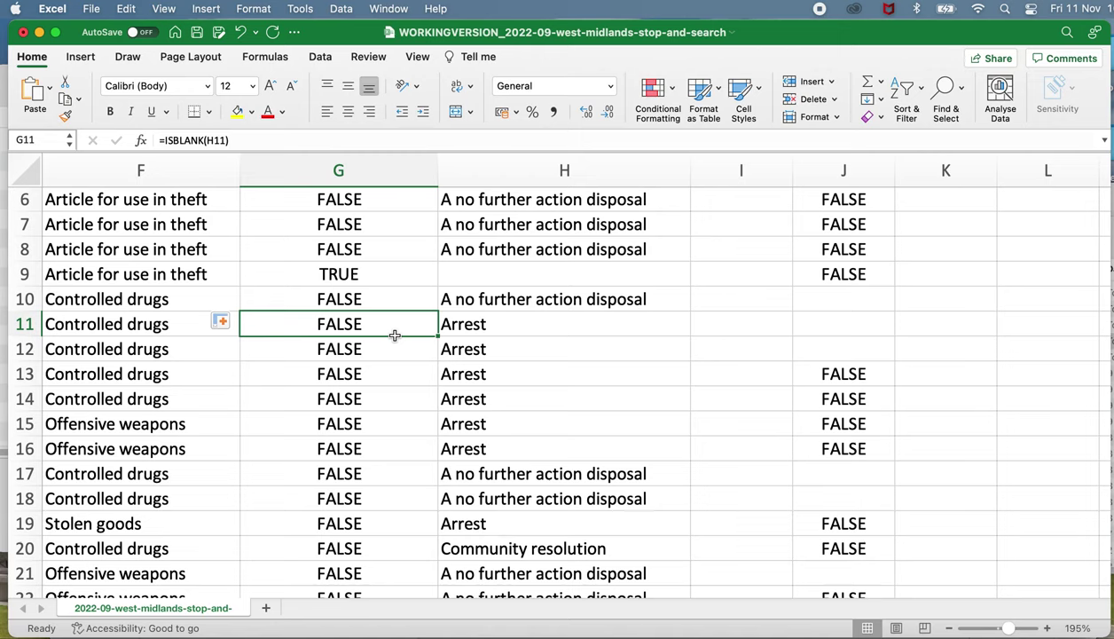
Spot-check the formulas in G2194–G2197, then return to G2 and check G3 and G6
key(super+Down)
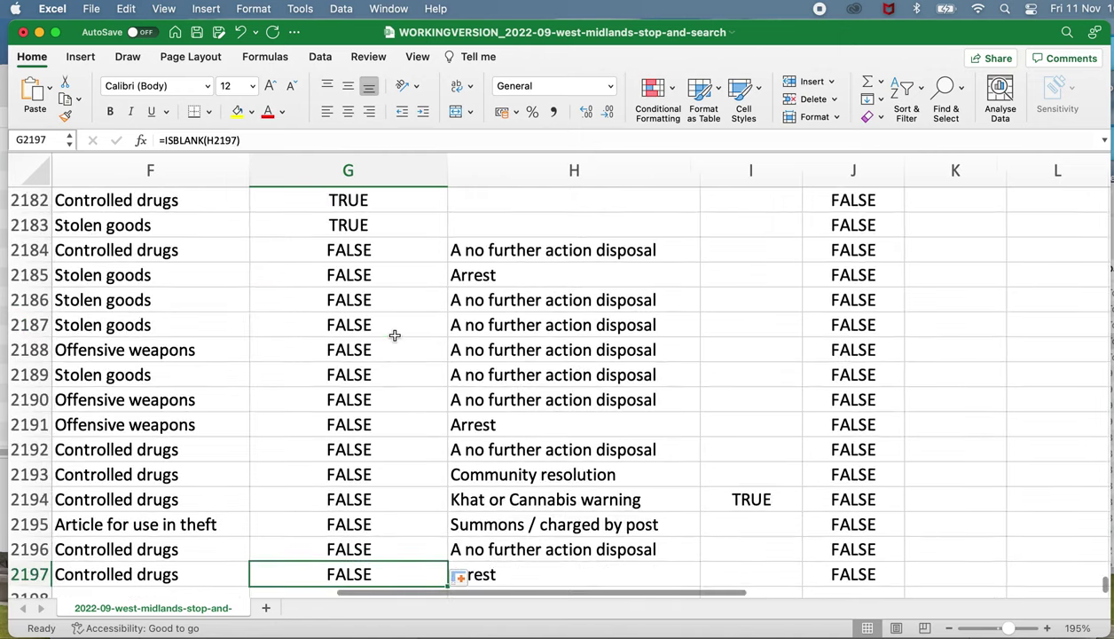
scroll(319, 439, down, 4)
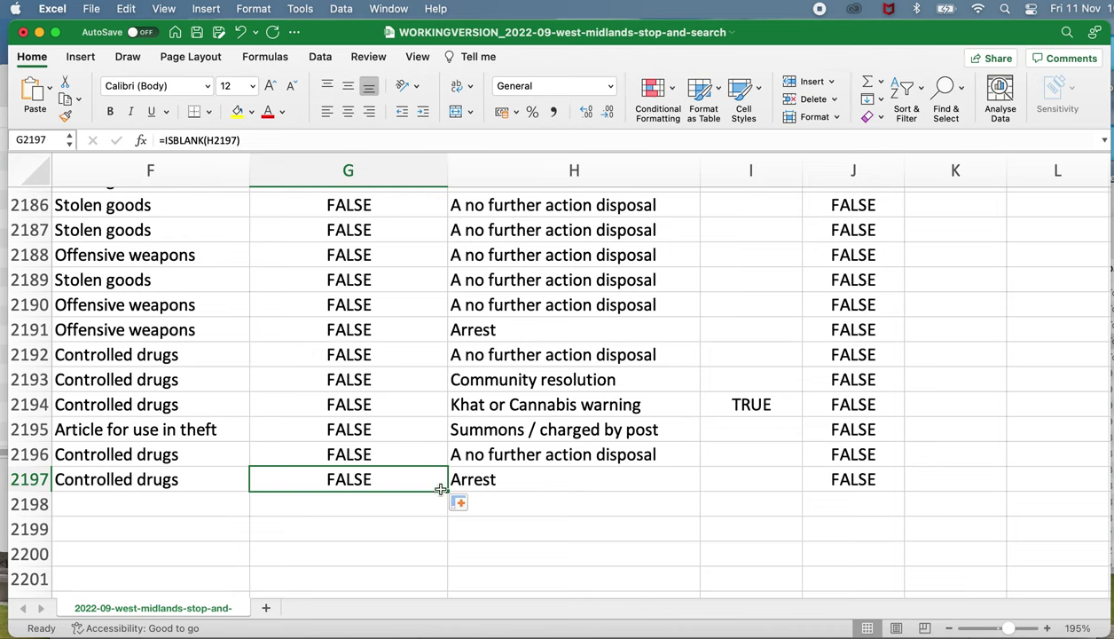
double_click(385, 480)
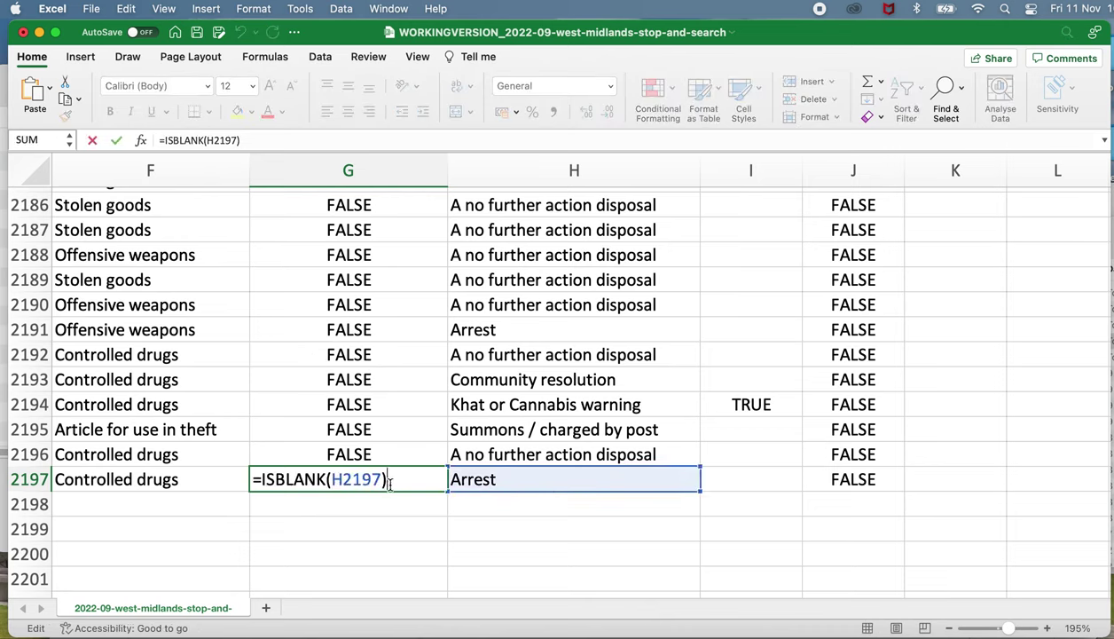
key(Return)
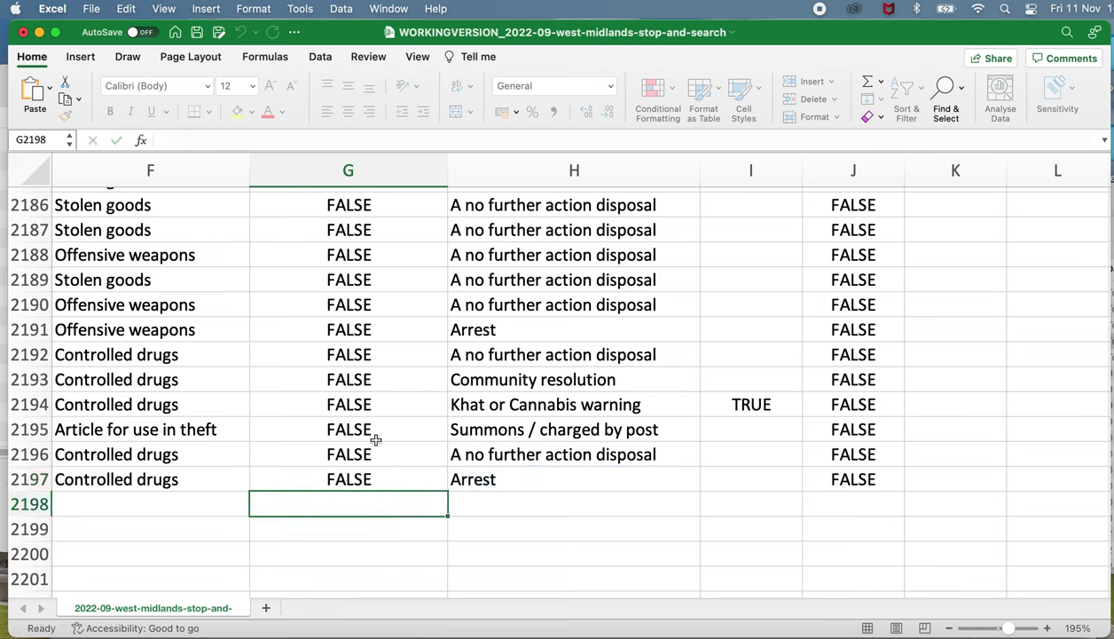
double_click(369, 429)
key(Return)
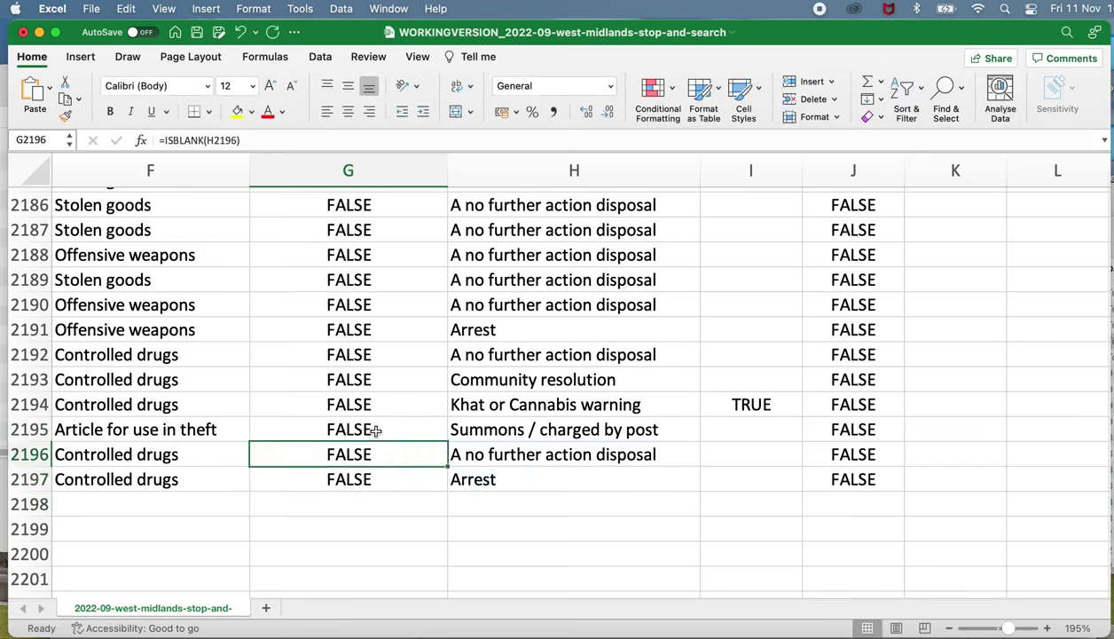
double_click(369, 404)
key(Return)
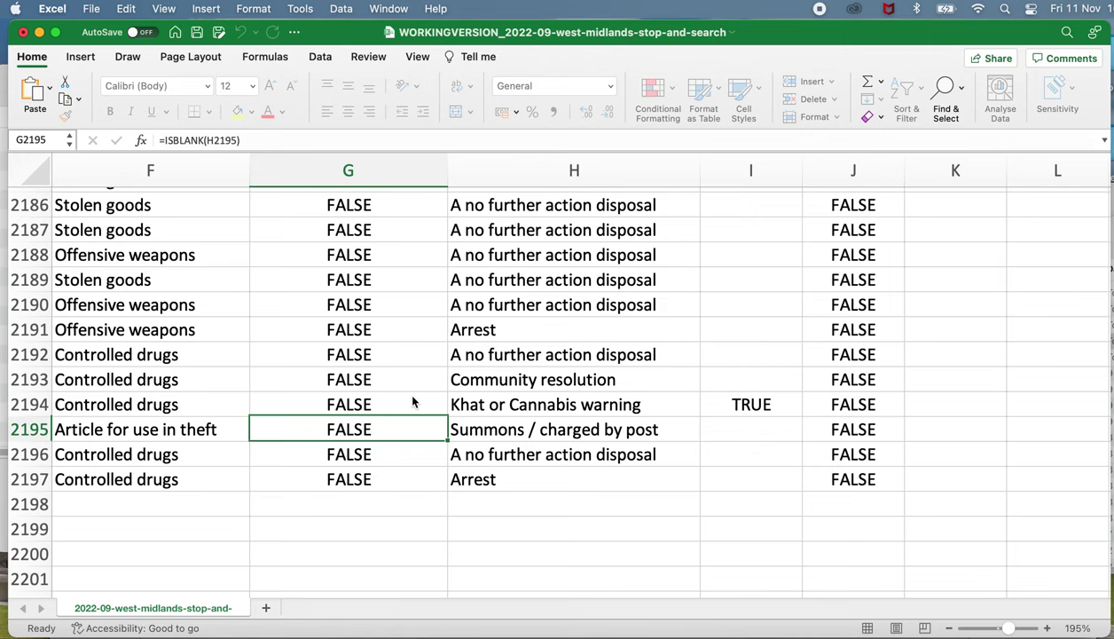
click(393, 395)
key(ctrl+Up)
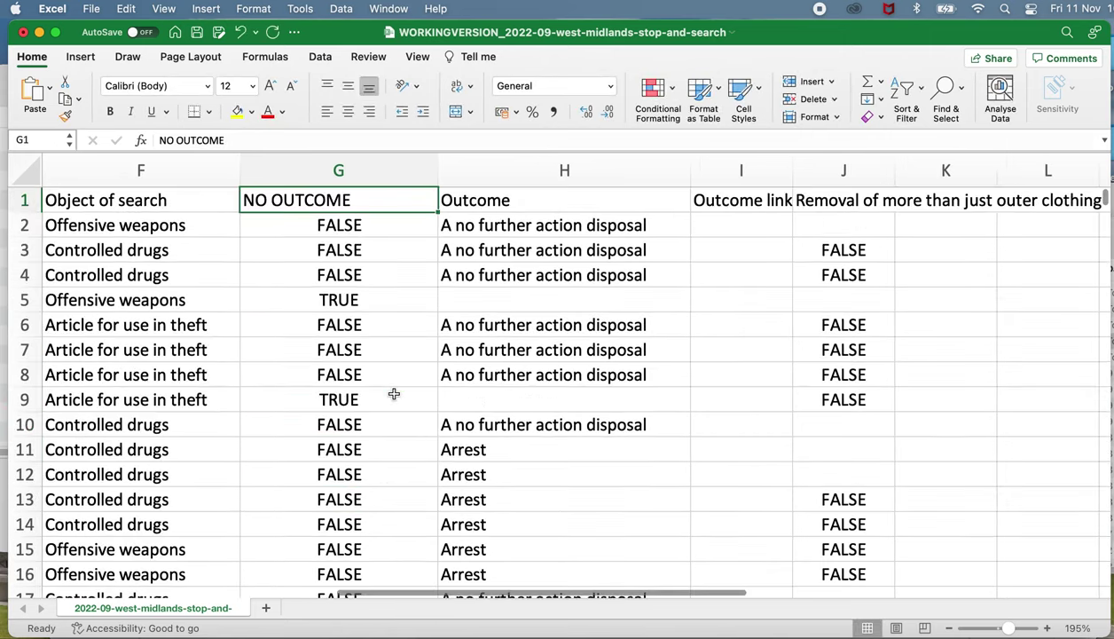
key(Down)
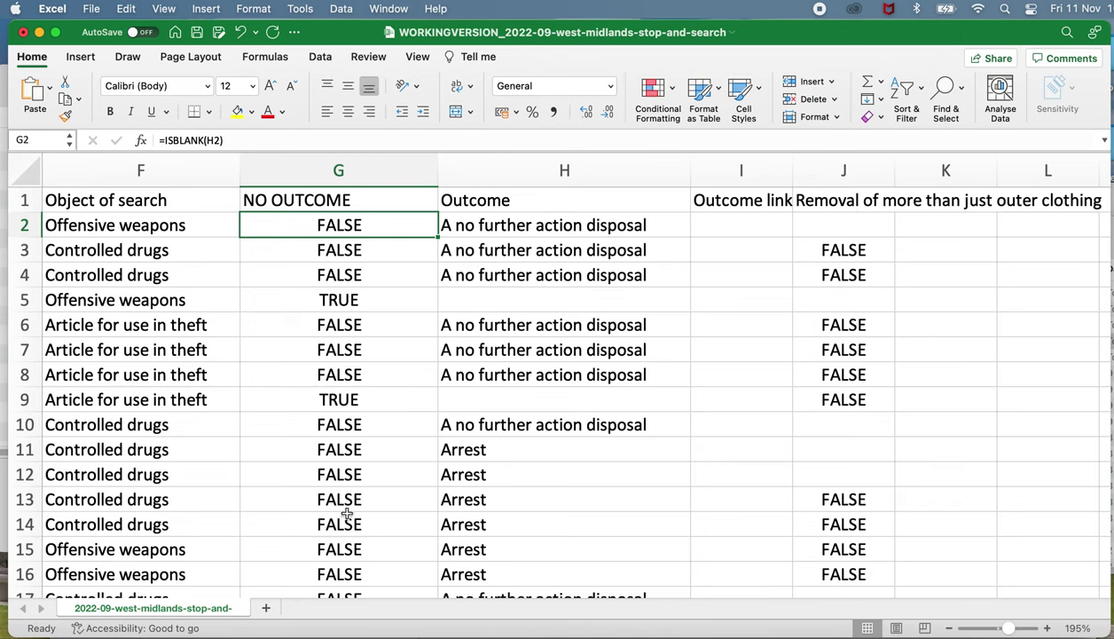
click(335, 318)
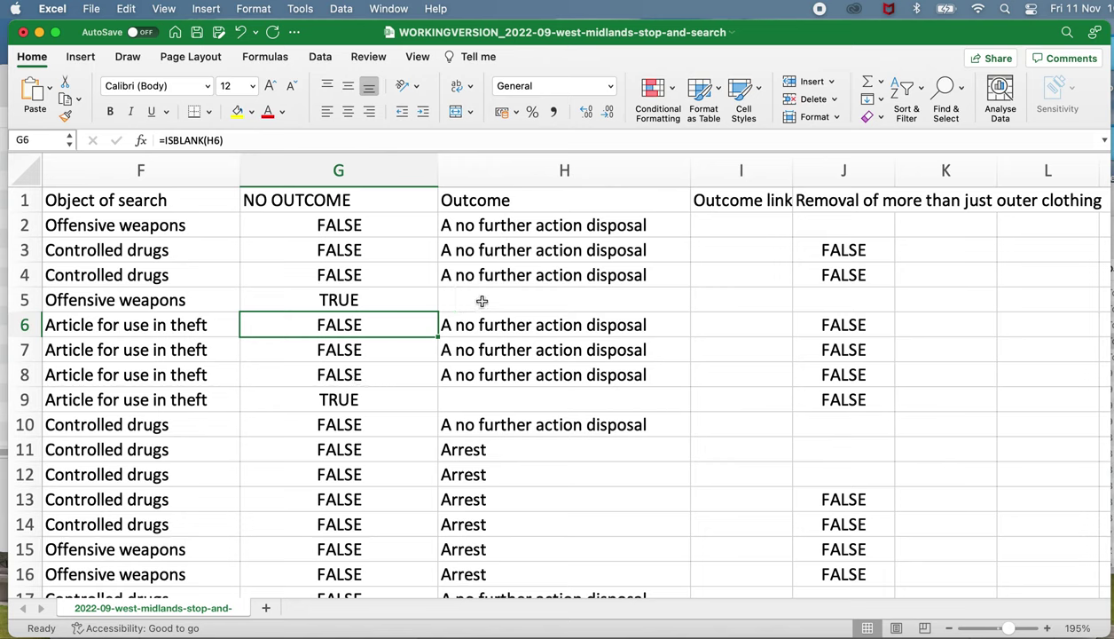
click(361, 239)
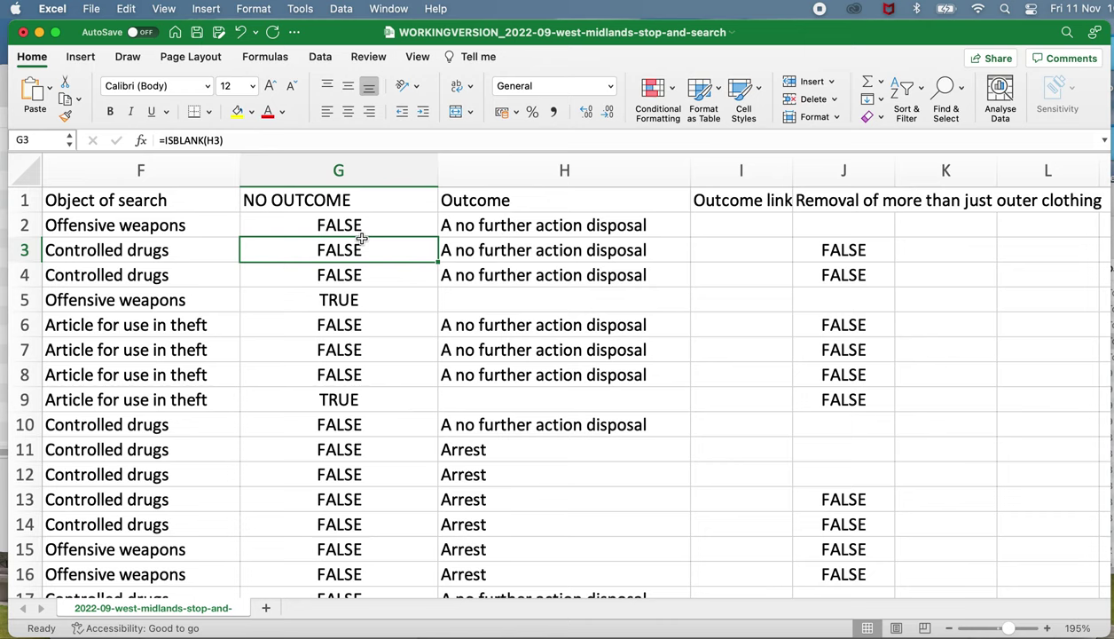
key(Up)
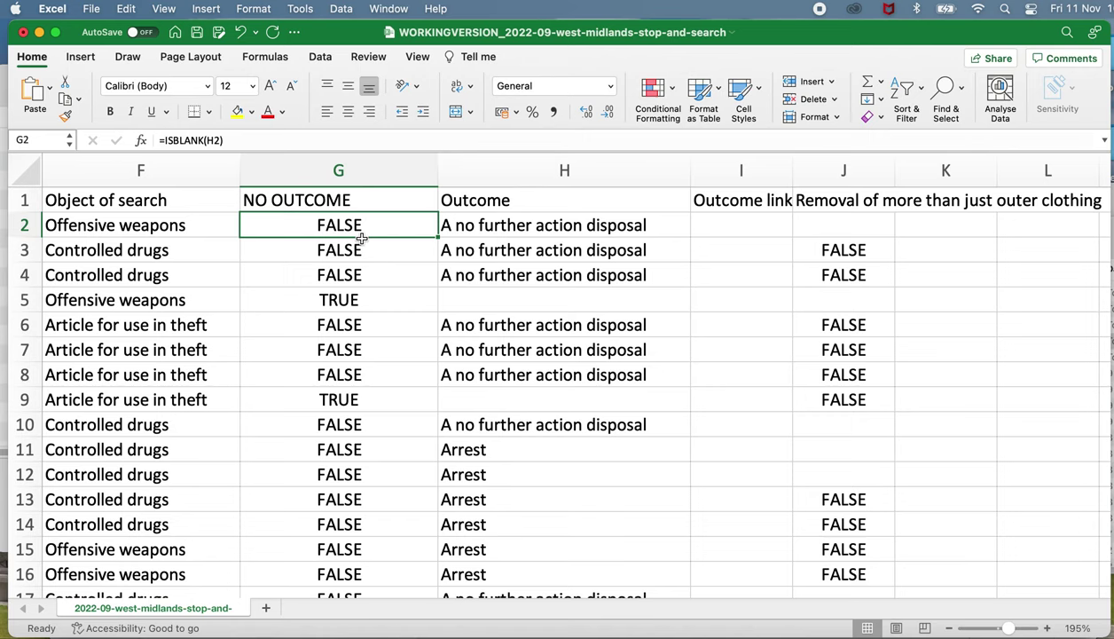
Create a PivotTable on a new sheet with NO OUTCOME in Rows and Values, counting 1996 FALSE, 200 TRUE
click(84, 59)
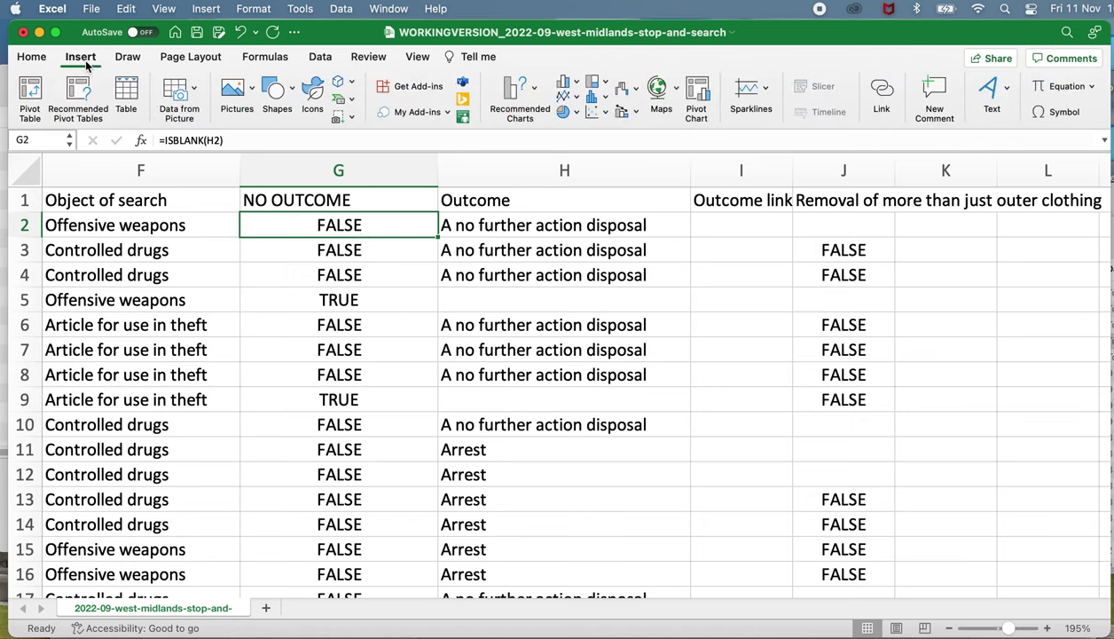
click(30, 95)
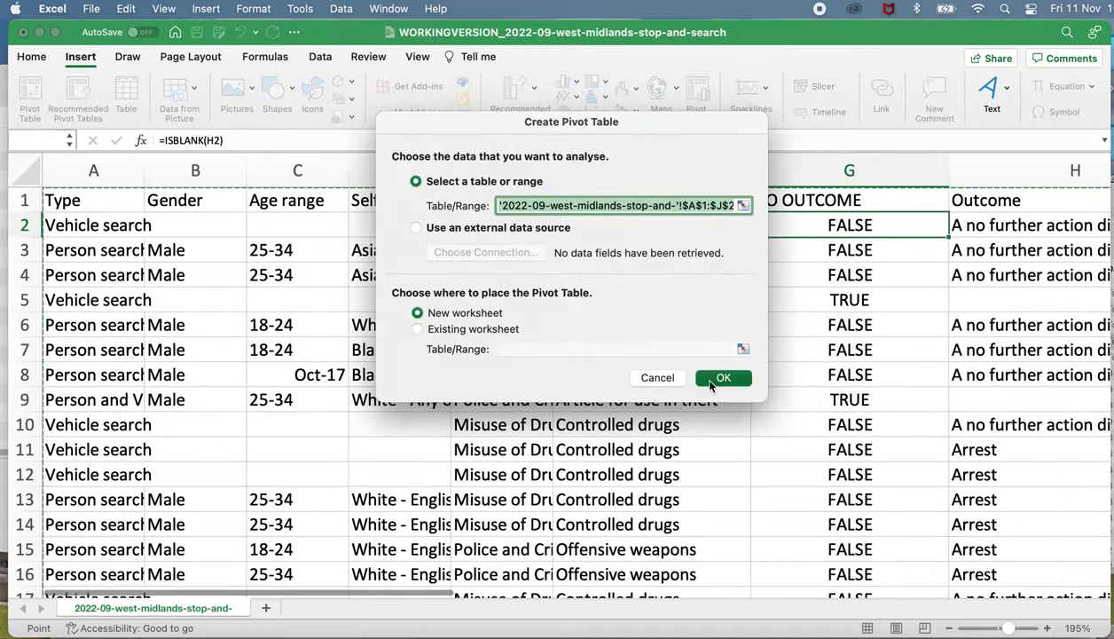
click(711, 379)
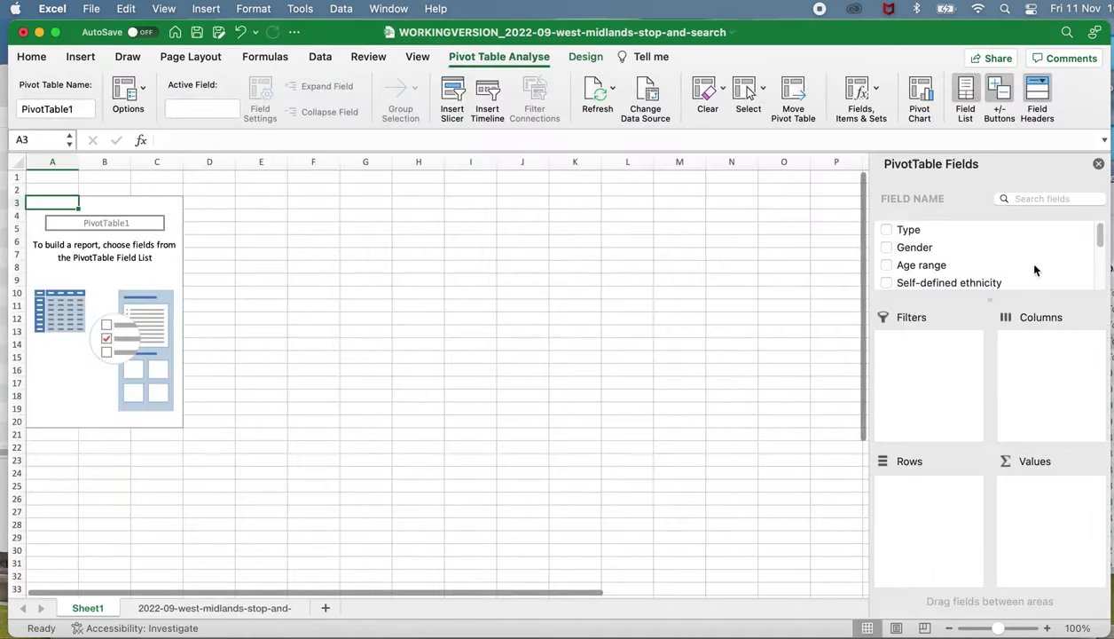
scroll(1035, 270, down, 10)
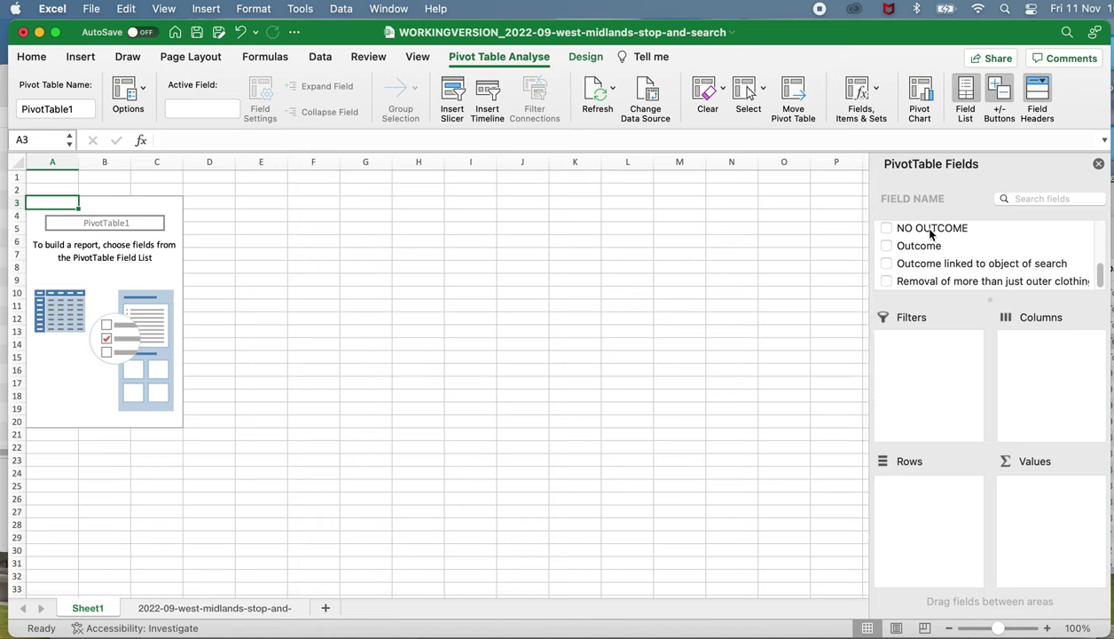
drag(931, 232, 939, 513)
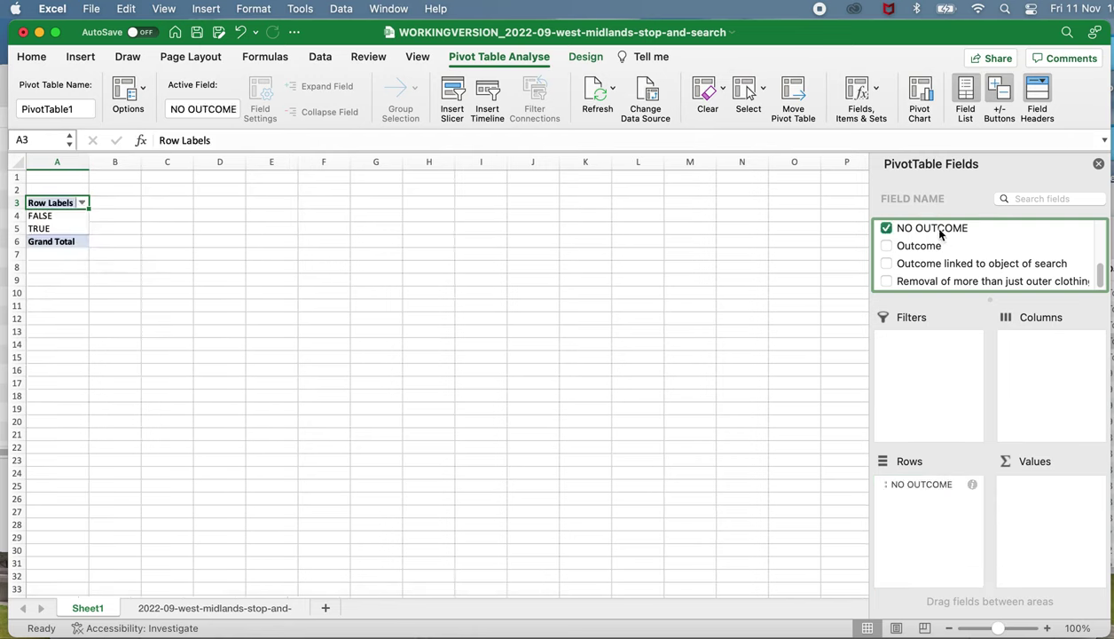
drag(940, 229, 1039, 501)
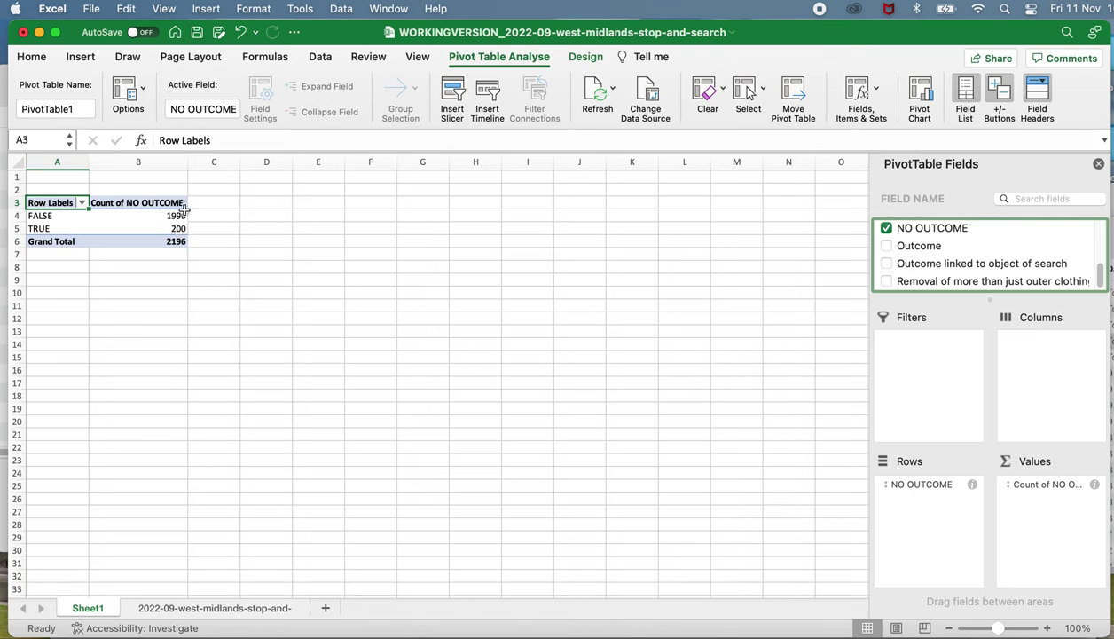
Enter the formula =200/2196 in cell D5 on Sheet1
click(251, 228)
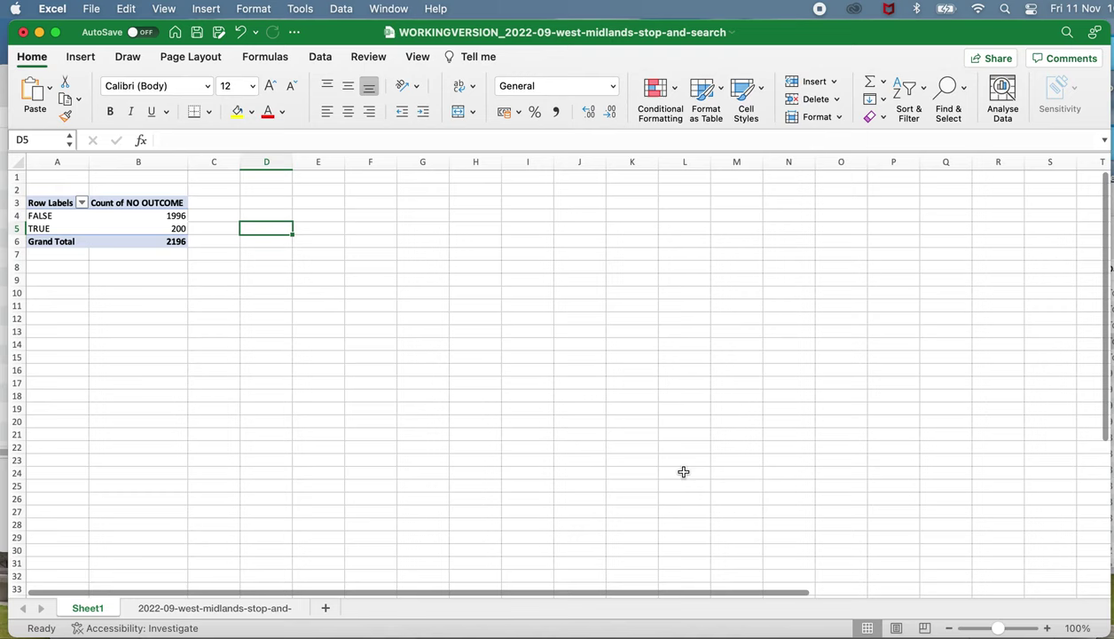
drag(985, 628, 1005, 628)
text(=200)
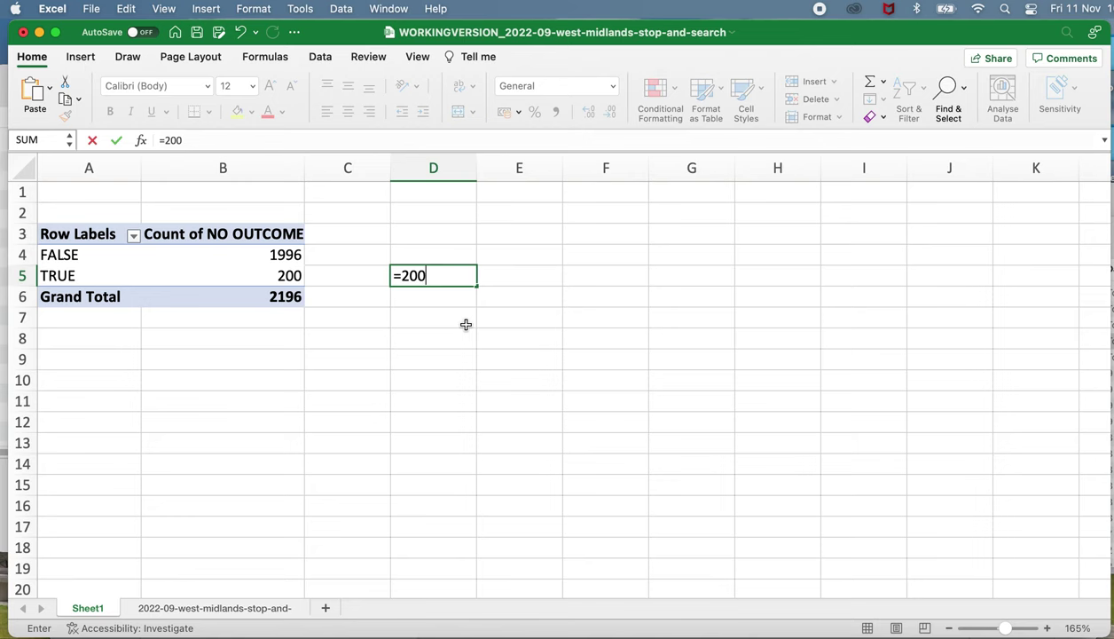
text(/)
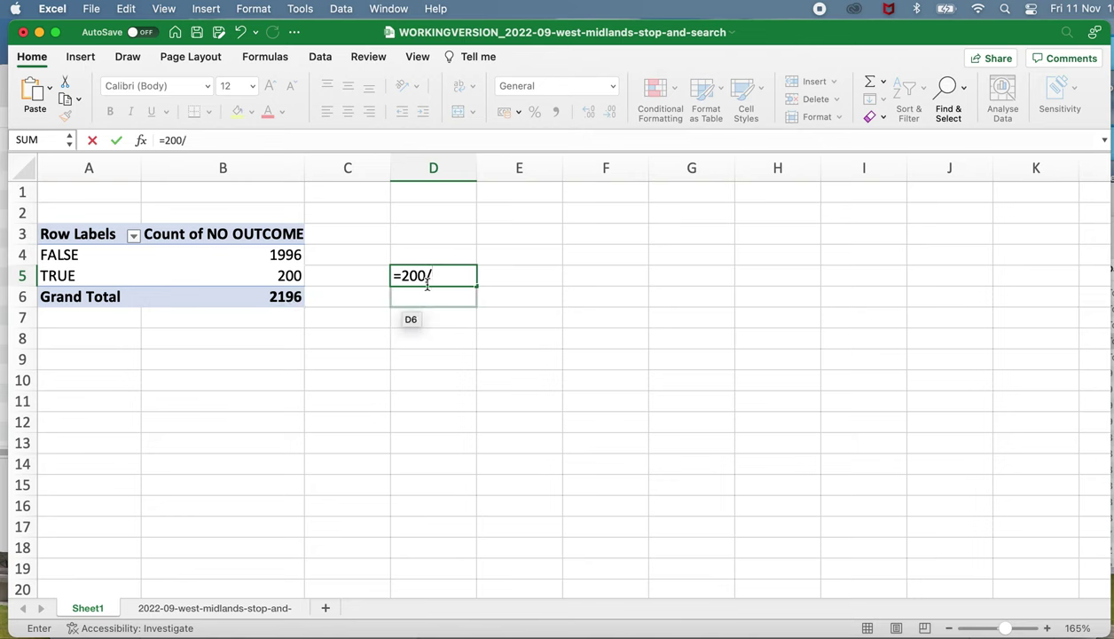
text(2196)
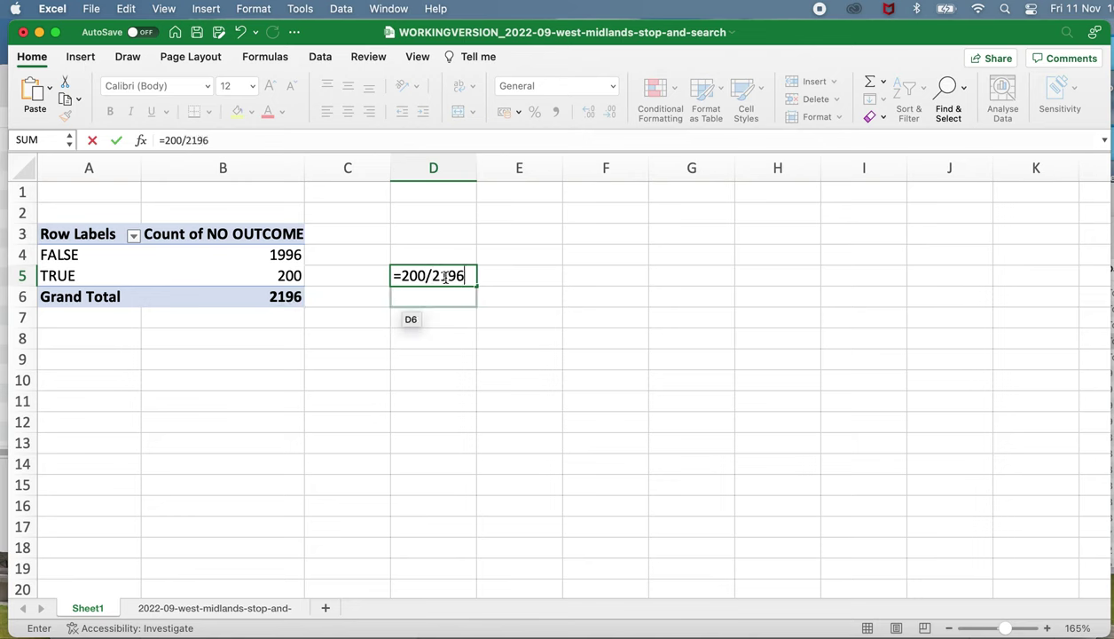
key(Return)
Format D5 as a percentage showing 9%, glance at the stop-and-search data sheet, and return to Sheet1
click(446, 277)
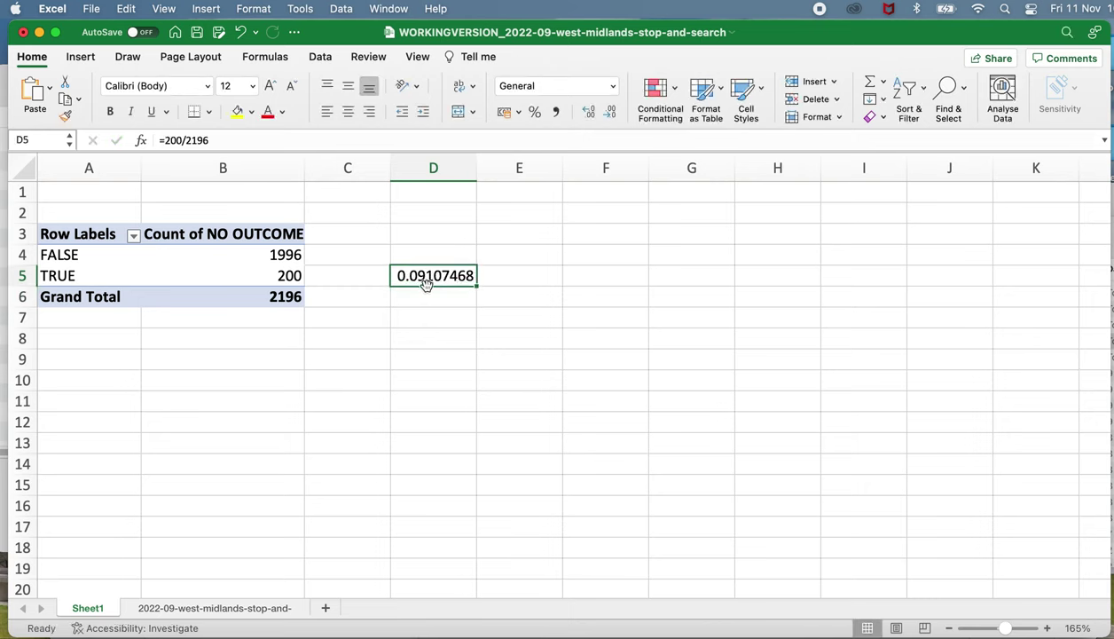
click(535, 113)
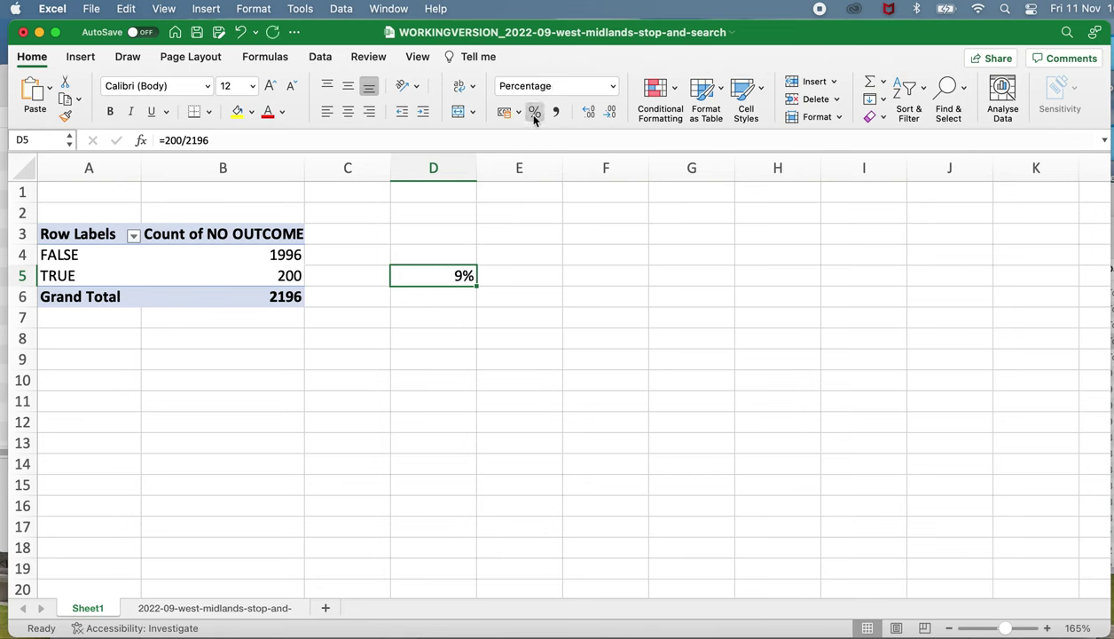
click(245, 616)
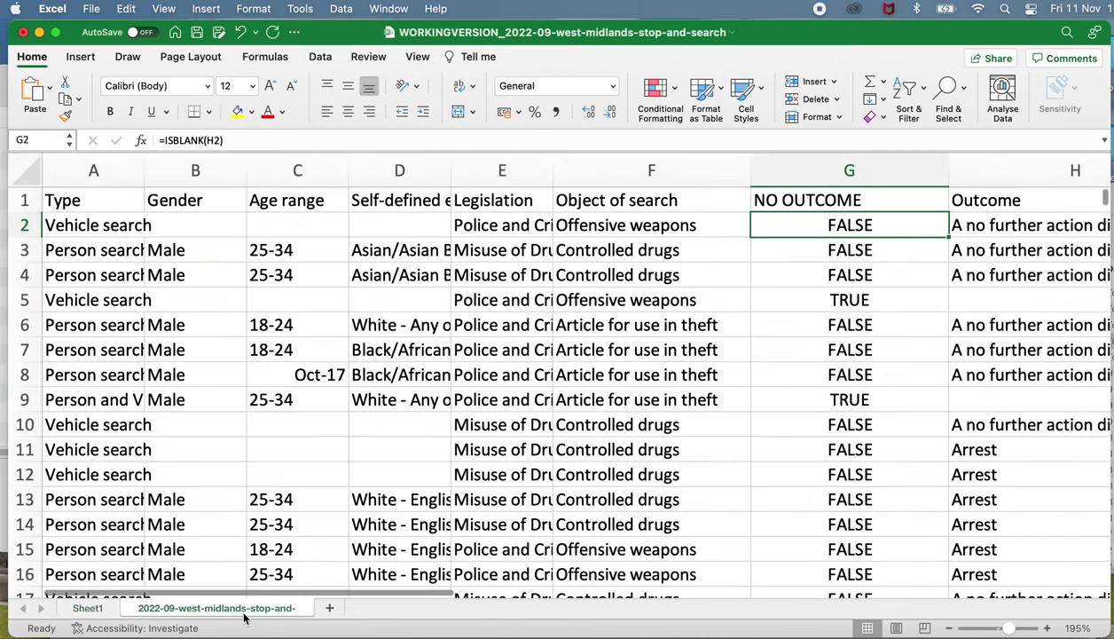
click(93, 612)
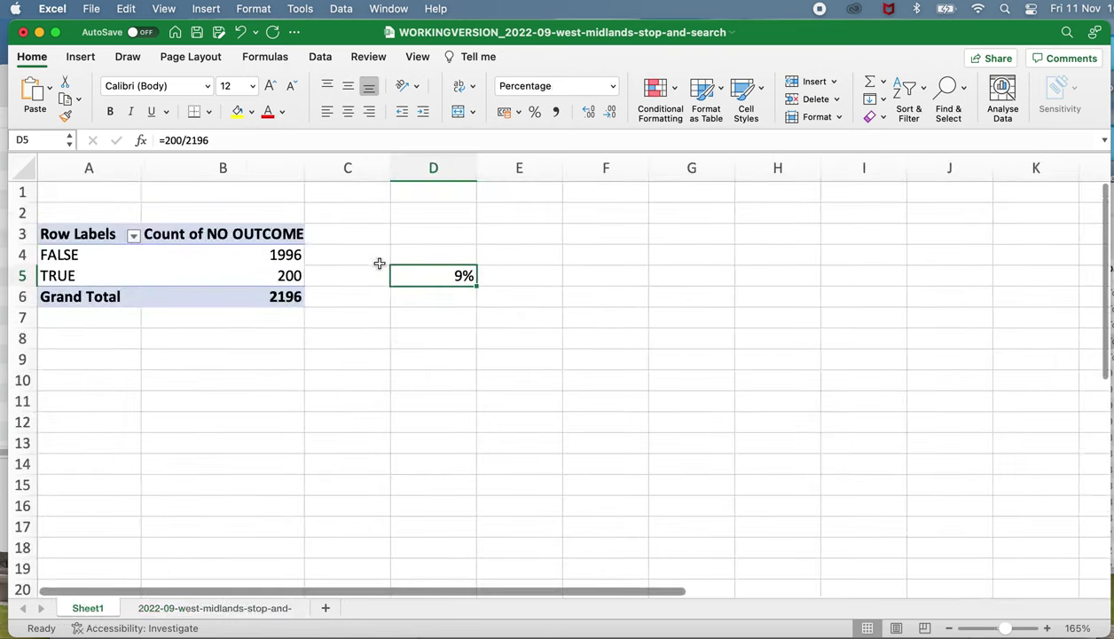